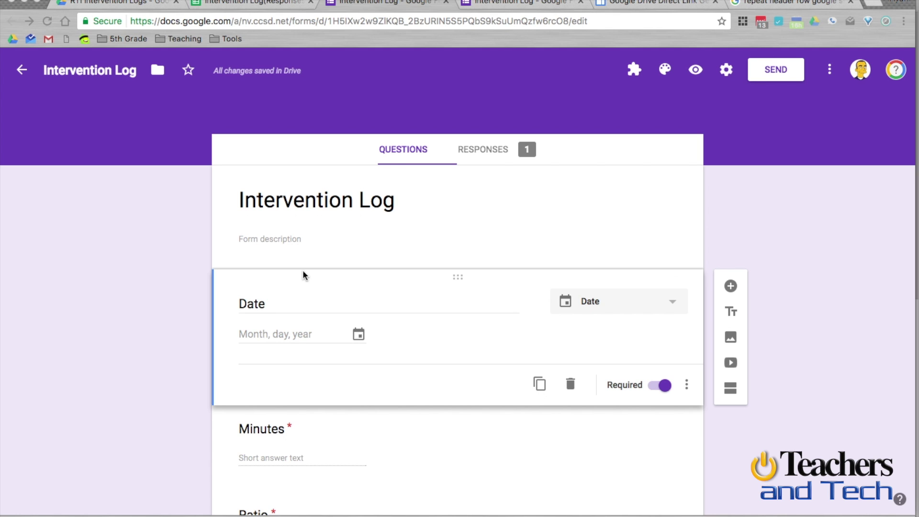
Step: Review the Intervention Log form's questions from Date through Minutes, Ratio and Intervention to Progress
{"action": "scroll", "coordinate": [303, 270], "scroll_direction": "down", "scroll_amount": 2}
{"action": "scroll", "coordinate": [302, 270], "scroll_direction": "up", "scroll_amount": 2}
{"action": "scroll", "coordinate": [304, 237], "scroll_direction": "down", "scroll_amount": 3}
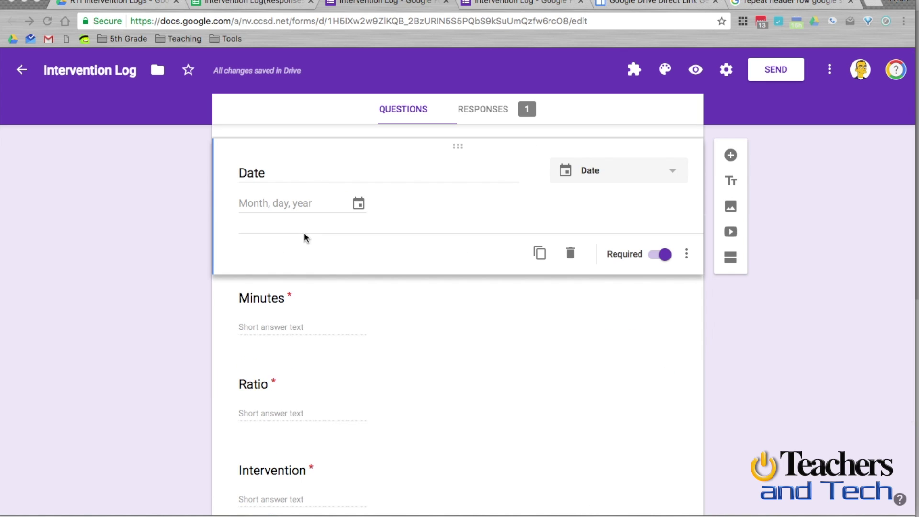
{"action": "scroll", "coordinate": [304, 233], "scroll_direction": "up", "scroll_amount": 3}
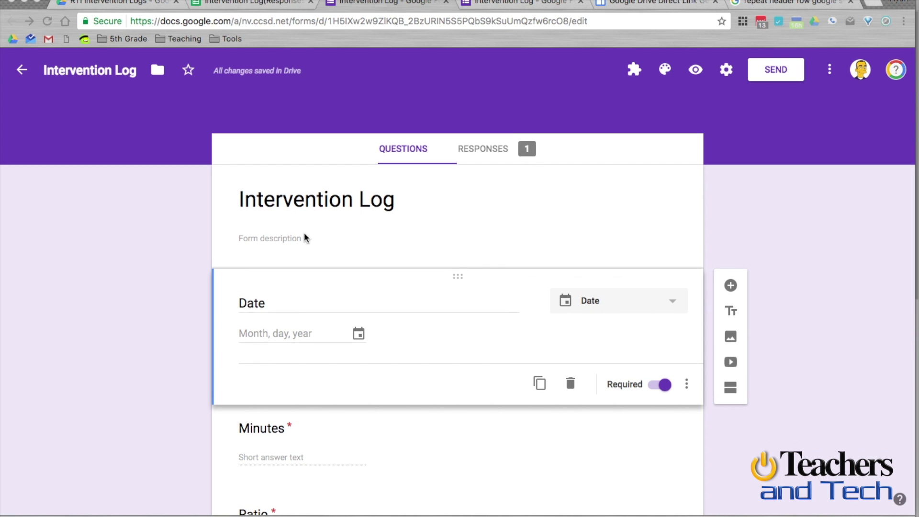
{"action": "scroll", "coordinate": [305, 237], "scroll_direction": "down", "scroll_amount": 1}
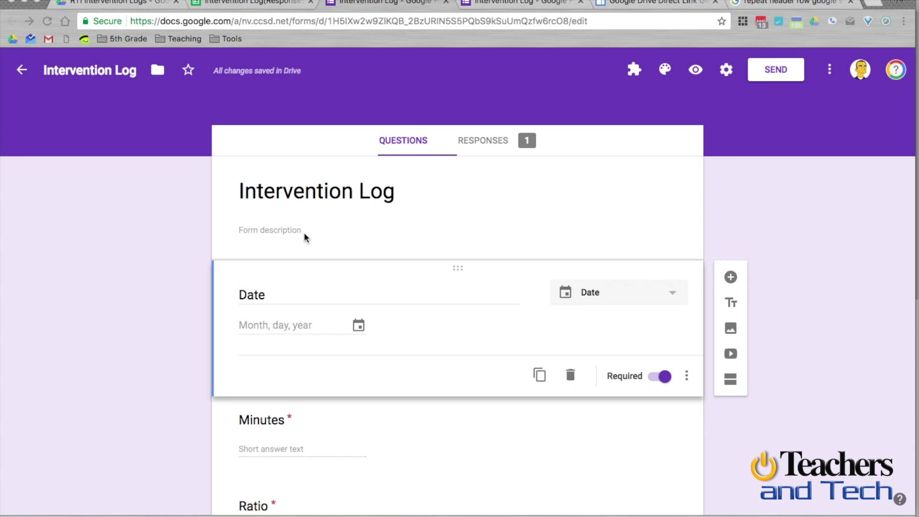
{"action": "scroll", "coordinate": [304, 237], "scroll_direction": "down", "scroll_amount": 1}
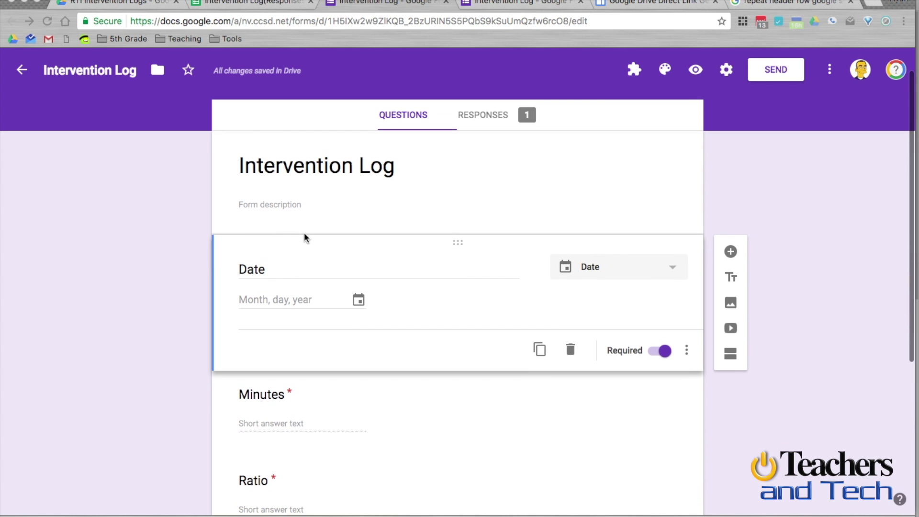
{"action": "scroll", "coordinate": [305, 236], "scroll_direction": "down", "scroll_amount": 1}
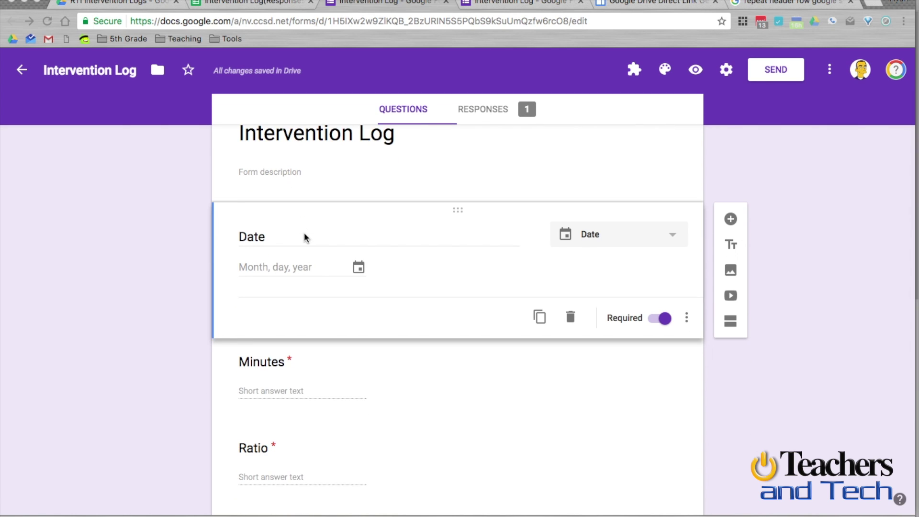
{"action": "scroll", "coordinate": [305, 236], "scroll_direction": "down", "scroll_amount": 3}
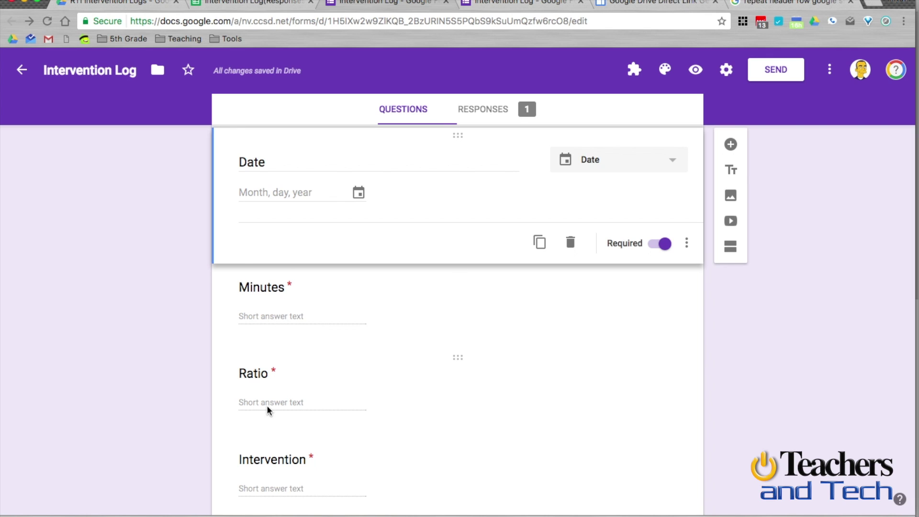
{"action": "scroll", "coordinate": [266, 405], "scroll_direction": "down", "scroll_amount": 3}
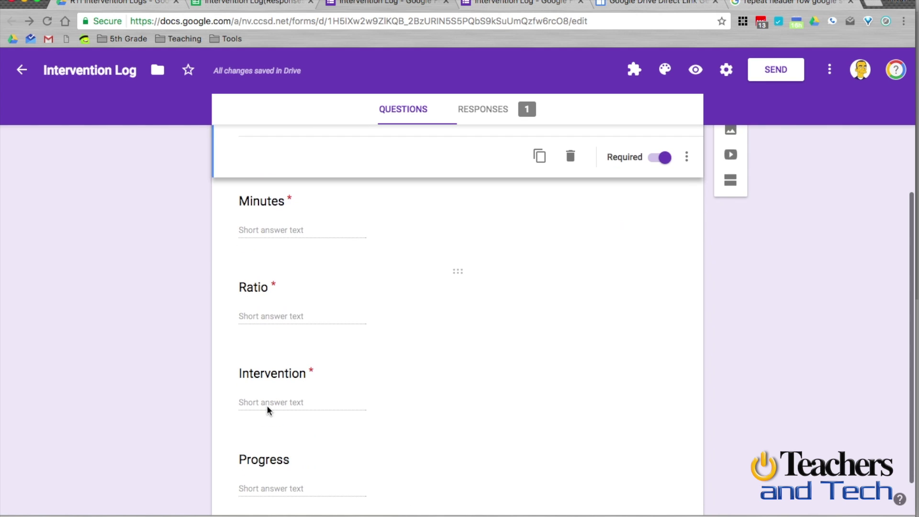
{"action": "scroll", "coordinate": [266, 405], "scroll_direction": "down", "scroll_amount": 2}
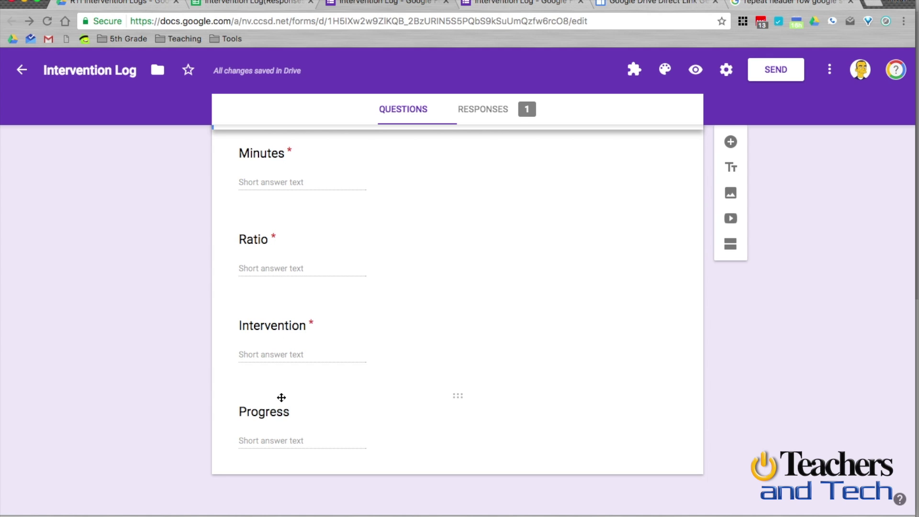
Step: Open the live preview of the Intervention Log form and set its date to 04/10/2017
{"action": "left_click", "coordinate": [698, 76]}
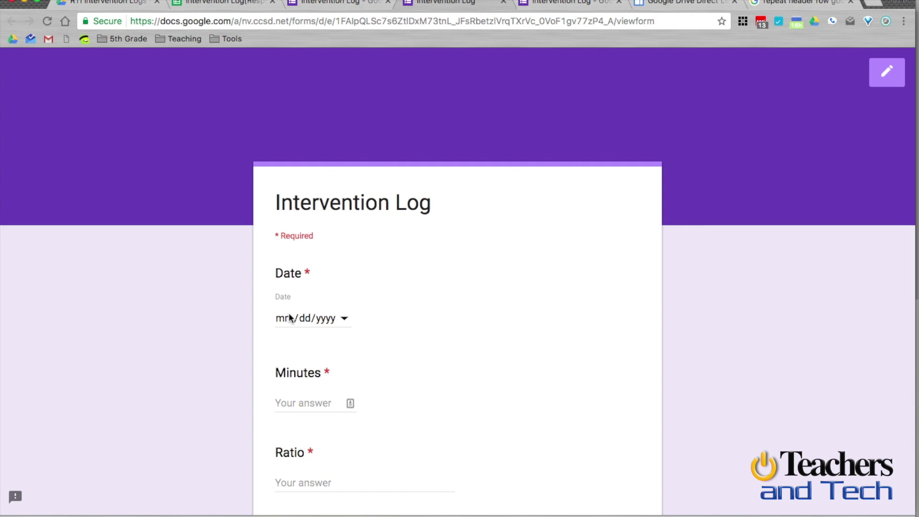
{"action": "left_click", "coordinate": [343, 318]}
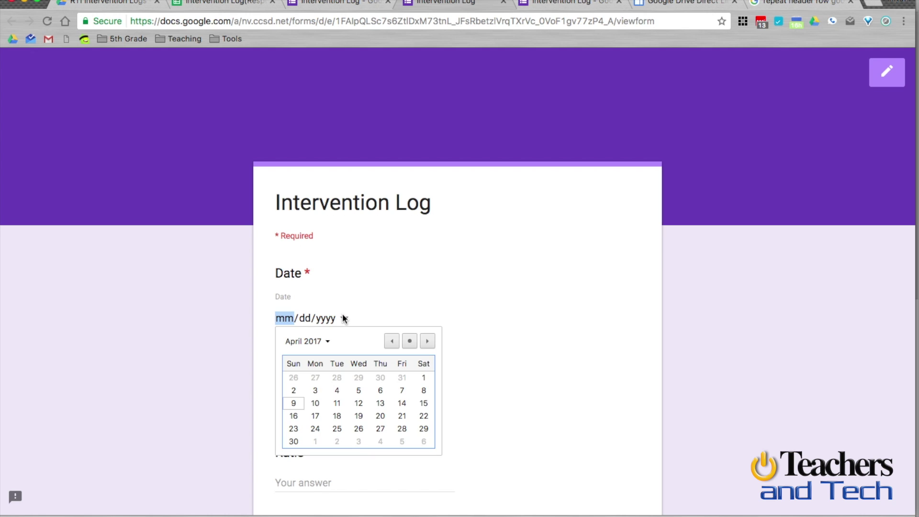
{"action": "left_click", "coordinate": [314, 403]}
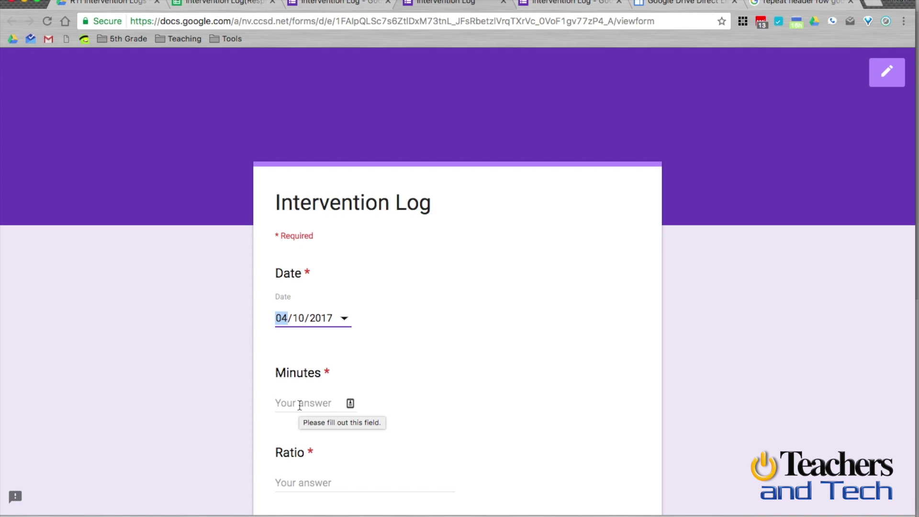
Step: Fill in 25 for Minutes and "1 : 1" for Ratio on the form
{"action": "left_click", "coordinate": [299, 405]}
{"action": "type", "text": "25"}
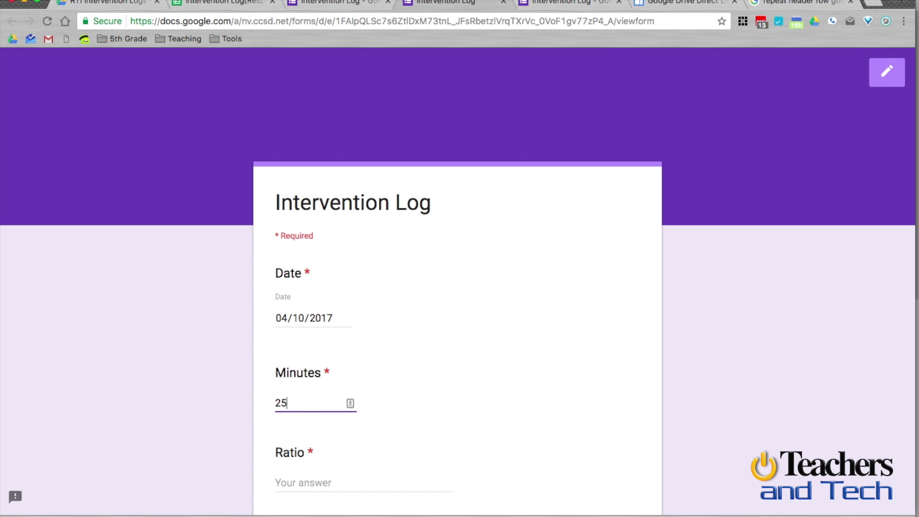
{"action": "scroll", "coordinate": [293, 407], "scroll_direction": "down", "scroll_amount": 2}
{"action": "left_click", "coordinate": [289, 391]}
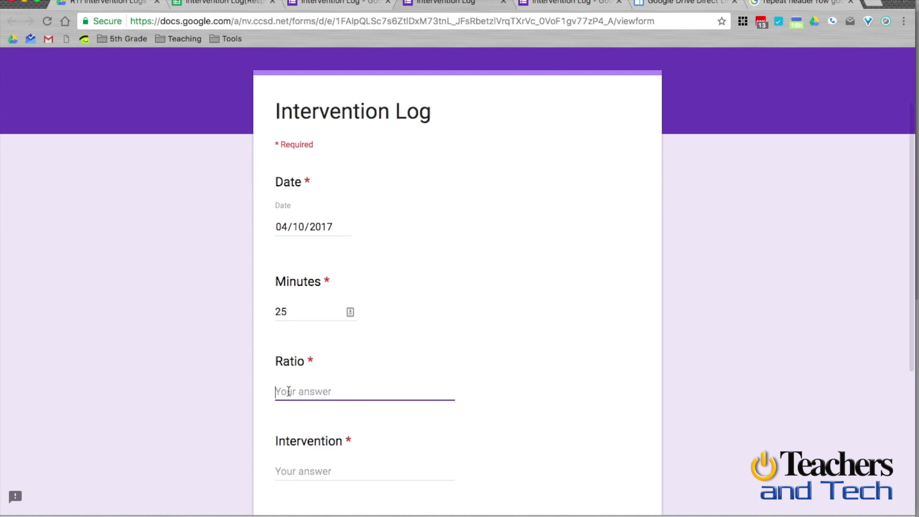
{"action": "type", "text": "1 : 1"}
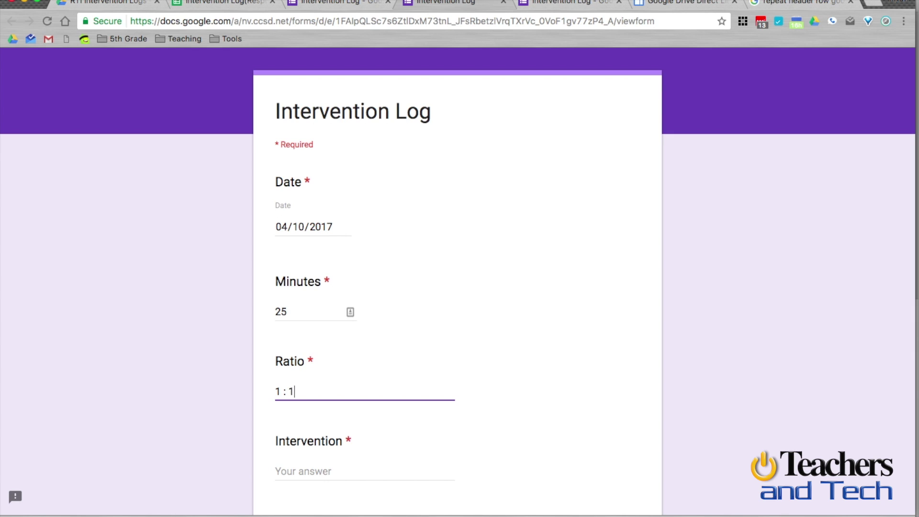
Step: Fill in the Intervention answer with "Fluency Practice - grouping phrases"
{"action": "scroll", "coordinate": [287, 396], "scroll_direction": "down", "scroll_amount": 1}
{"action": "left_click", "coordinate": [289, 433]}
{"action": "type", "text": "Fle"}
{"action": "key", "text": "BackSpace"}
{"action": "type", "text": "u"}
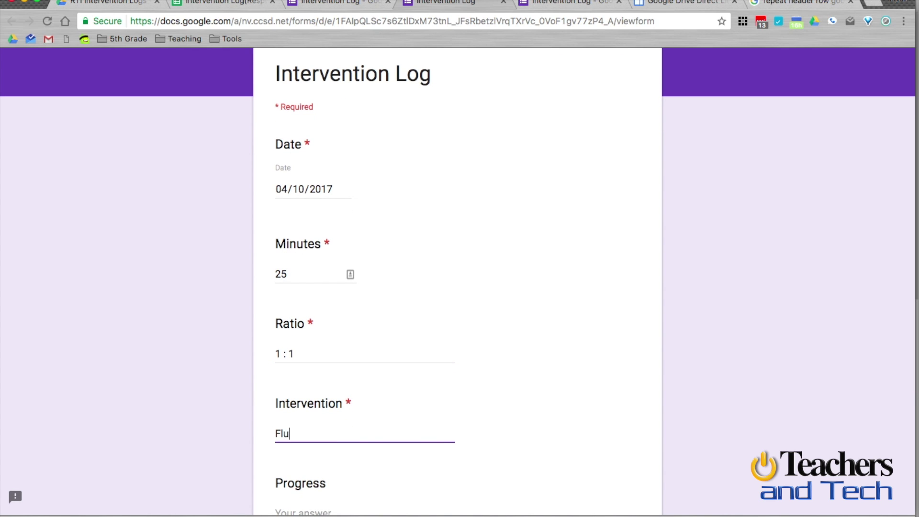
{"action": "type", "text": "ency practice - gr"}
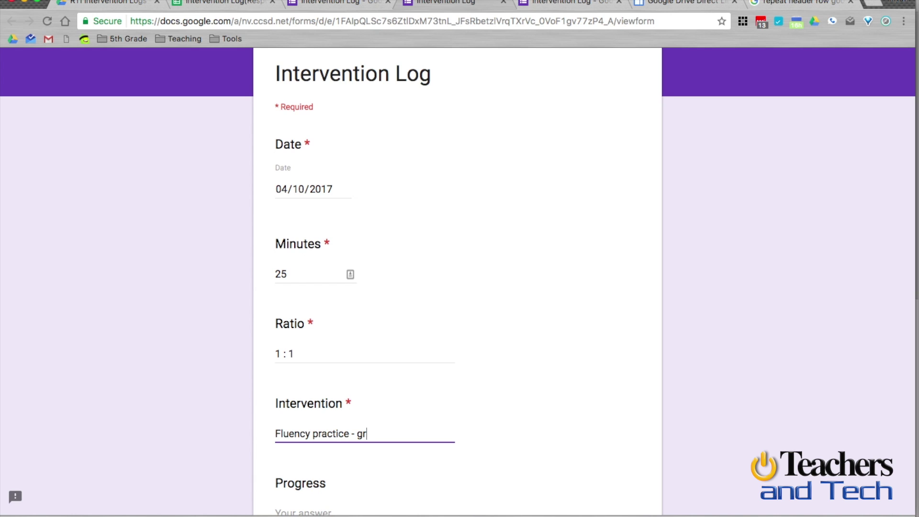
{"action": "type", "text": "puping wor"}
{"action": "key", "text": "BackSpace"}
{"action": "key", "text": "BackSpace"}
{"action": "key", "text": "BackSpace"}
{"action": "type", "text": "h\\"}
{"action": "key", "text": "BackSpace"}
{"action": "key", "text": "BackSpace"}
{"action": "type", "text": "phrases"}
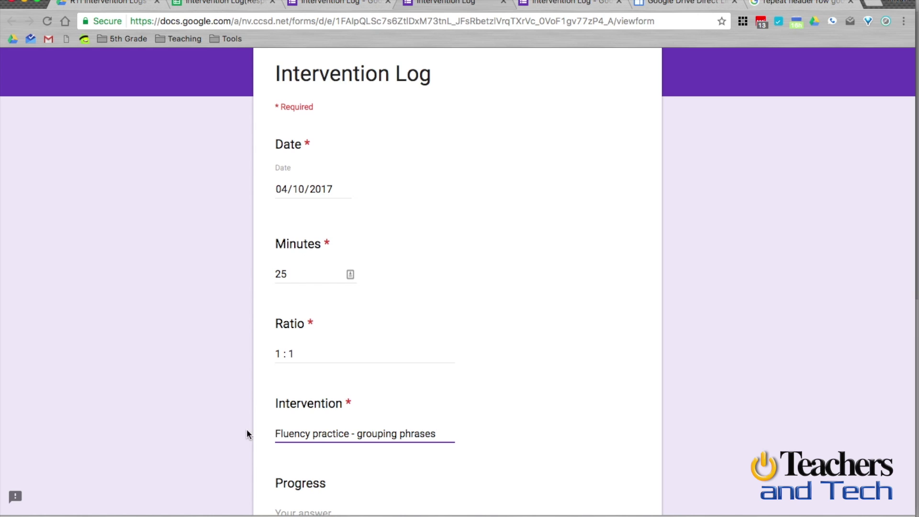
{"action": "left_click", "coordinate": [318, 433]}
{"action": "key", "text": "BackSpace"}
{"action": "type", "text": "P"}
Step: Fill in the Progress answer with "Increased fluency by 5 WPM." and submit the form
{"action": "scroll", "coordinate": [457, 287], "scroll_direction": "down", "scroll_amount": 3}
{"action": "scroll", "coordinate": [318, 408], "scroll_direction": "down", "scroll_amount": 1}
{"action": "left_click", "coordinate": [312, 394]}
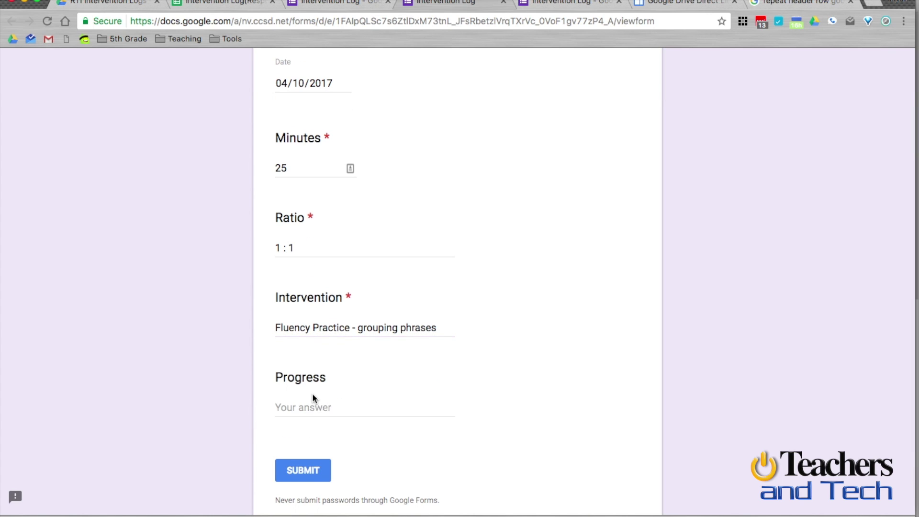
{"action": "left_click", "coordinate": [288, 408]}
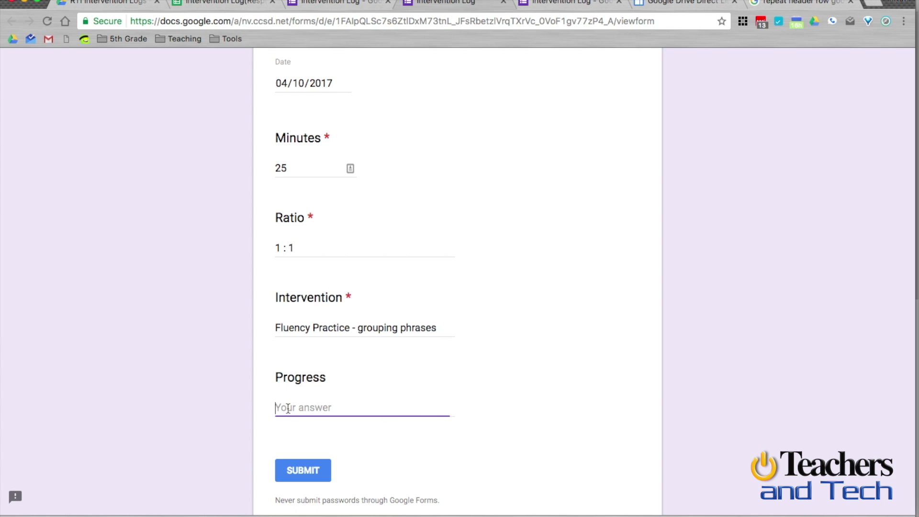
{"action": "type", "text": "Increased fluency by 5 WPM"}
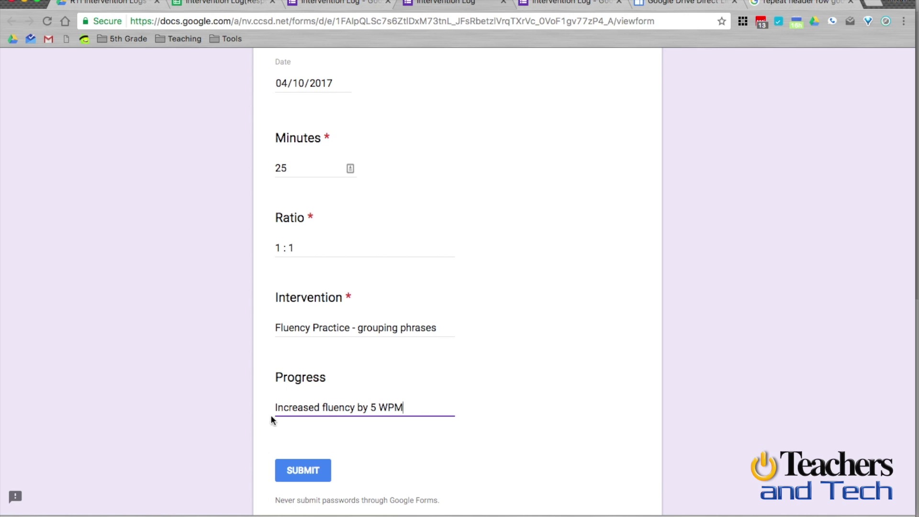
{"action": "type", "text": "."}
{"action": "left_click", "coordinate": [292, 471]}
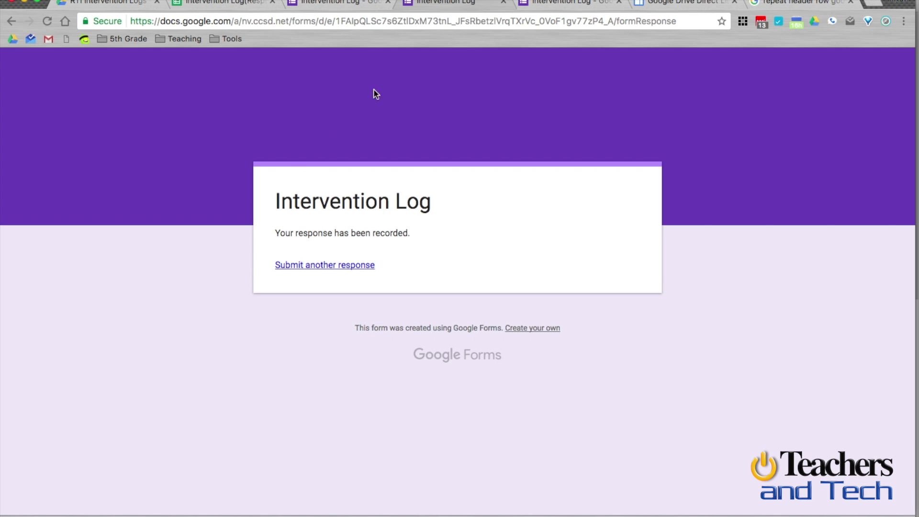
Step: Return to the form editor to view the response summary, and open the linked Intervention Log(Responses) spreadsheet
{"action": "left_click", "coordinate": [364, 6]}
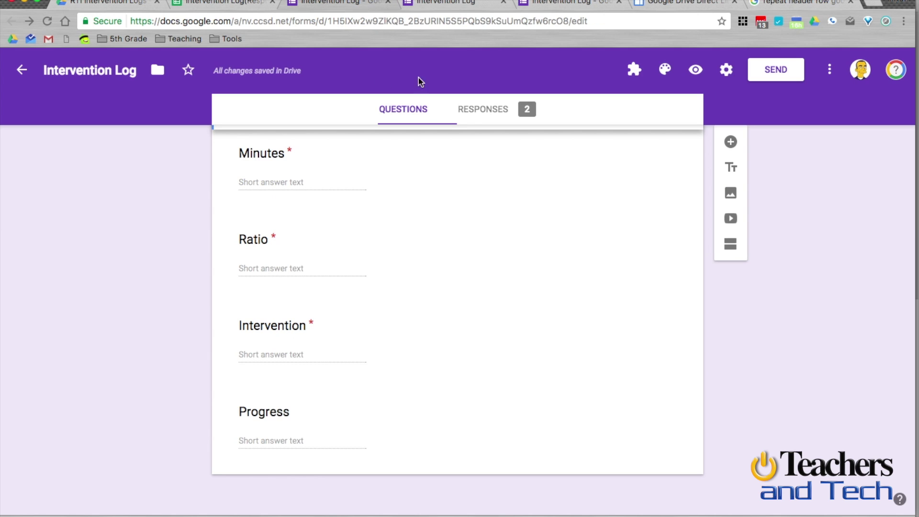
{"action": "left_click", "coordinate": [480, 121]}
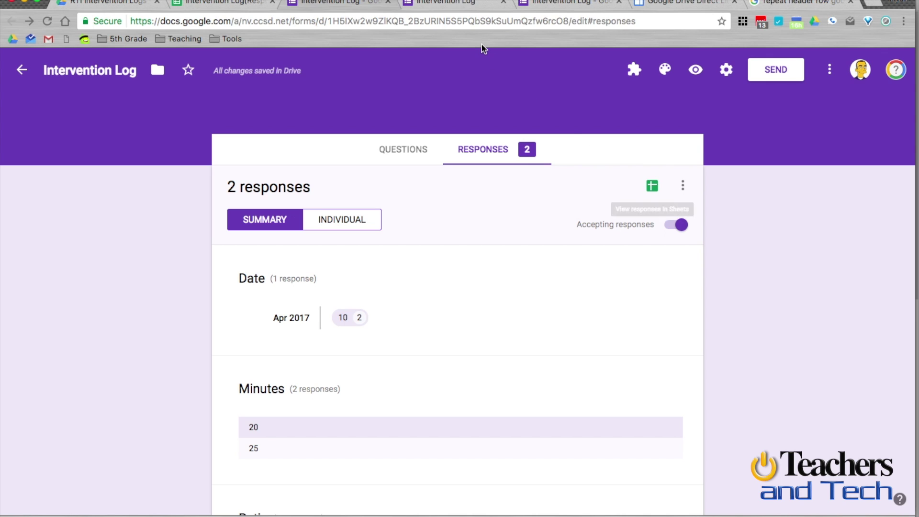
{"action": "left_click", "coordinate": [551, 7]}
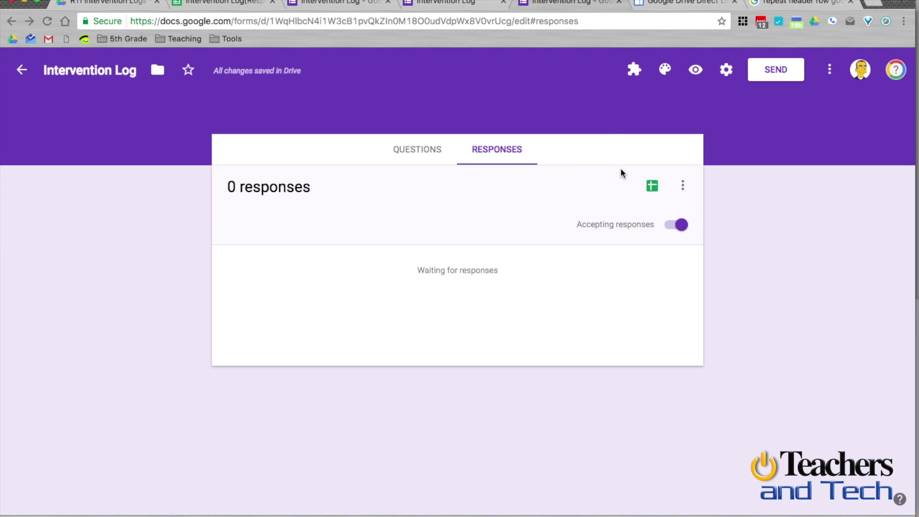
{"action": "left_click", "coordinate": [651, 188]}
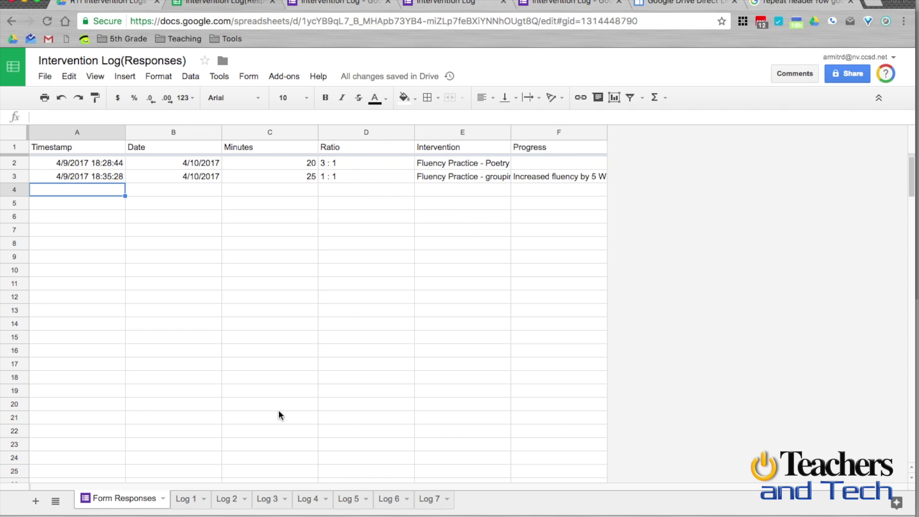
Step: Examine the Log 1 sheet's printable log in columns A to H, including the student details and the first Ratio cell
{"action": "left_click", "coordinate": [186, 499]}
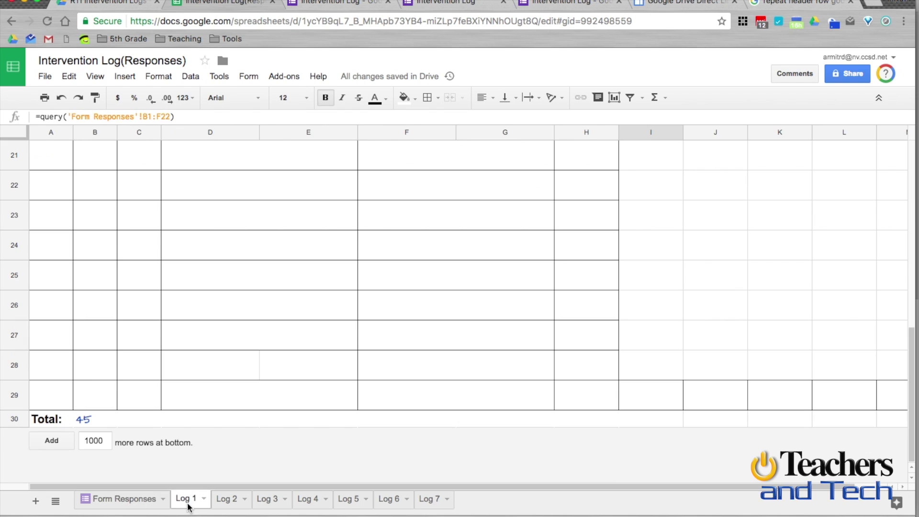
{"action": "scroll", "coordinate": [334, 339], "scroll_direction": "up", "scroll_amount": 10}
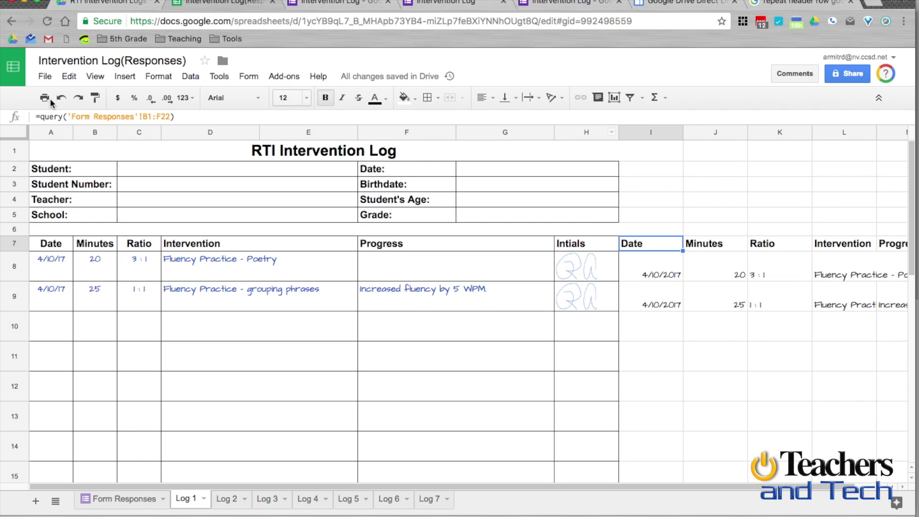
{"action": "mouse_move", "coordinate": [48, 137]}
{"action": "left_mouse_down"}
{"action": "mouse_move", "coordinate": [567, 108]}
{"action": "mouse_move", "coordinate": [588, 126]}
{"action": "left_mouse_up"}
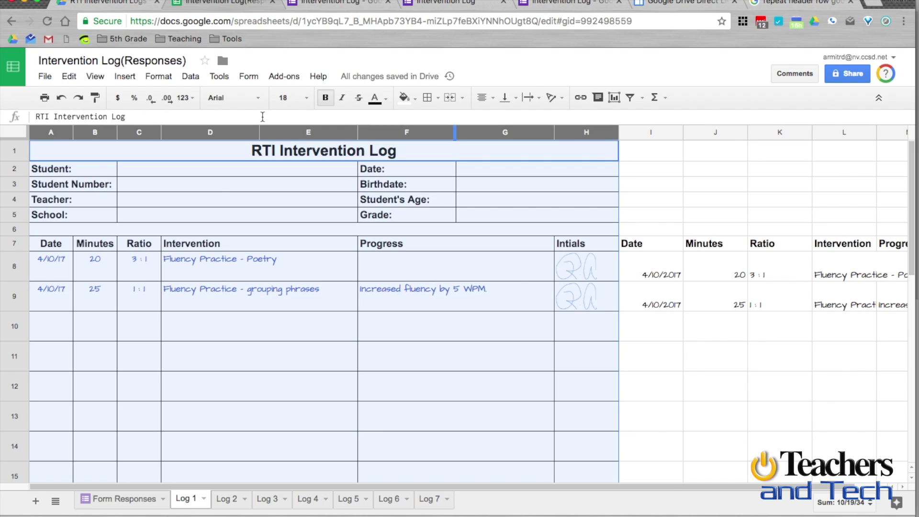
{"action": "left_click", "coordinate": [193, 174]}
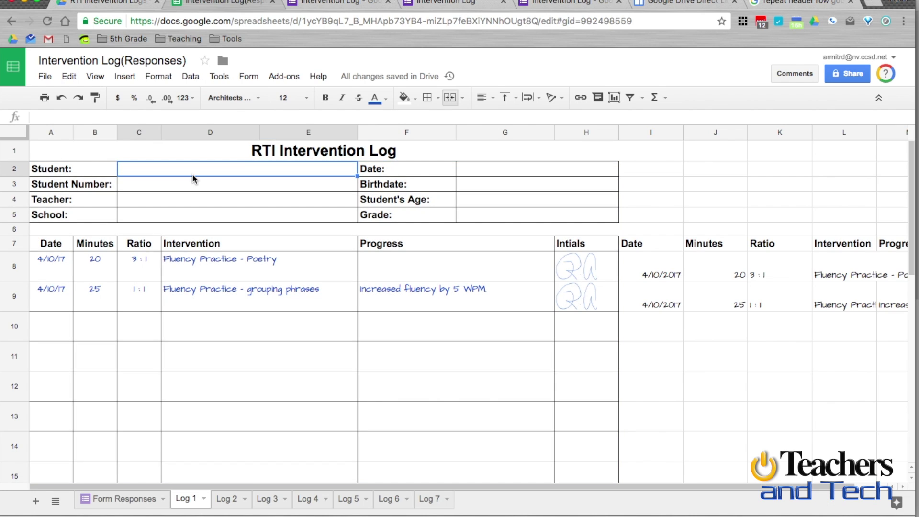
{"action": "left_click", "coordinate": [194, 201]}
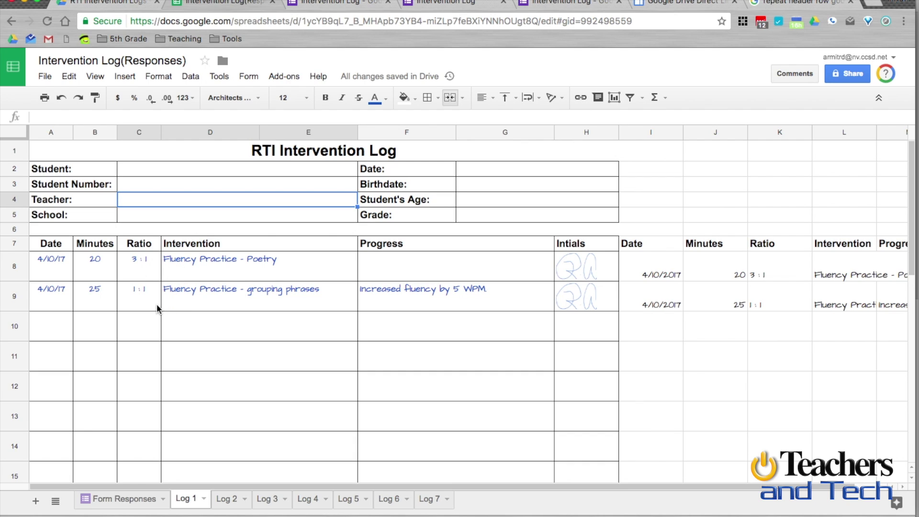
{"action": "left_click", "coordinate": [136, 271]}
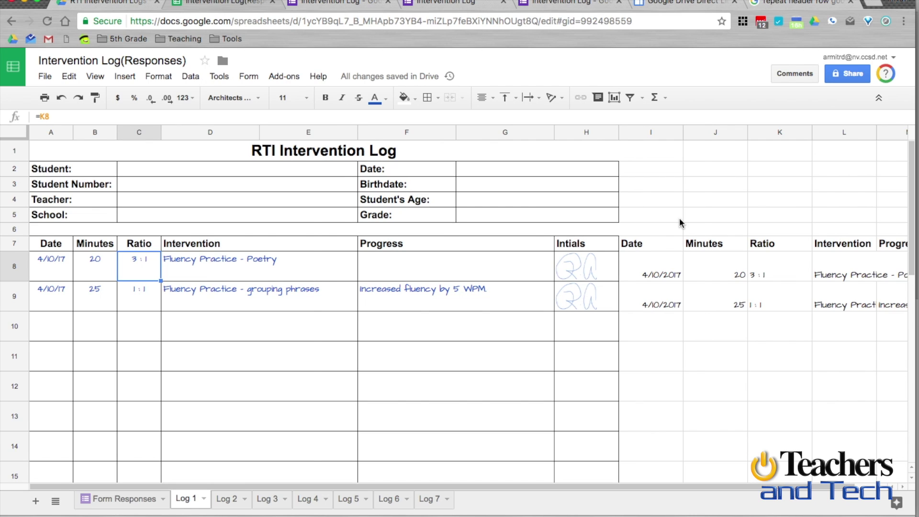
Step: Inspect the query formula in cell I7 of Log 1 and highlight its source range B1:F22 on the Form Responses sheet
{"action": "scroll", "coordinate": [680, 223], "scroll_direction": "right", "scroll_amount": 1}
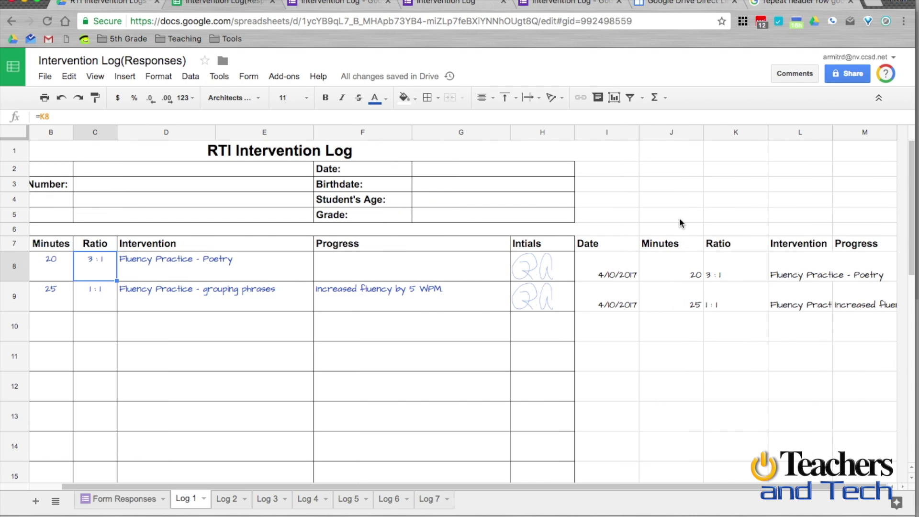
{"action": "left_click", "coordinate": [596, 245]}
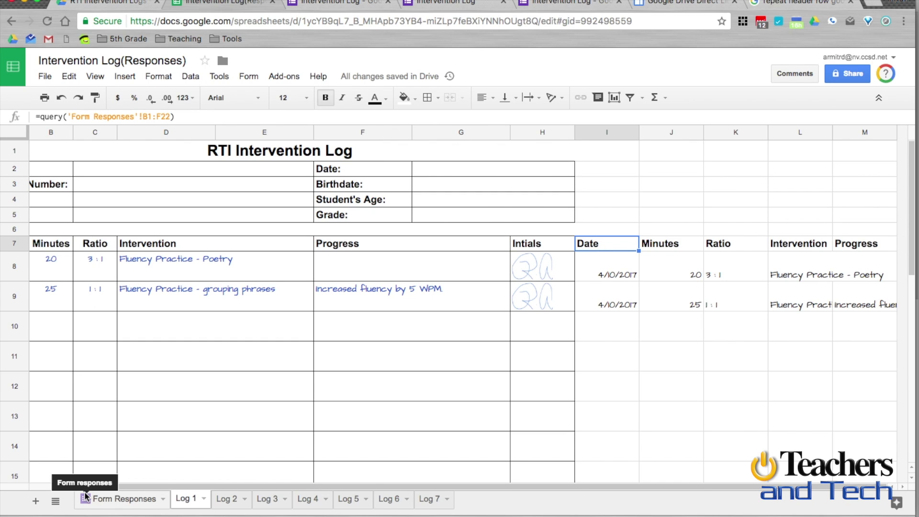
{"action": "left_click", "coordinate": [101, 499]}
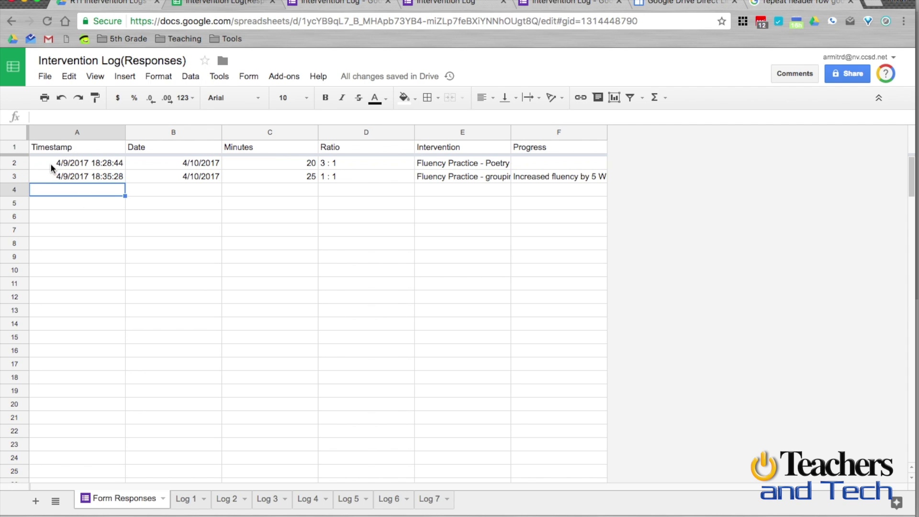
{"action": "left_click_drag", "start_coordinate": [142, 146], "coordinate": [536, 434]}
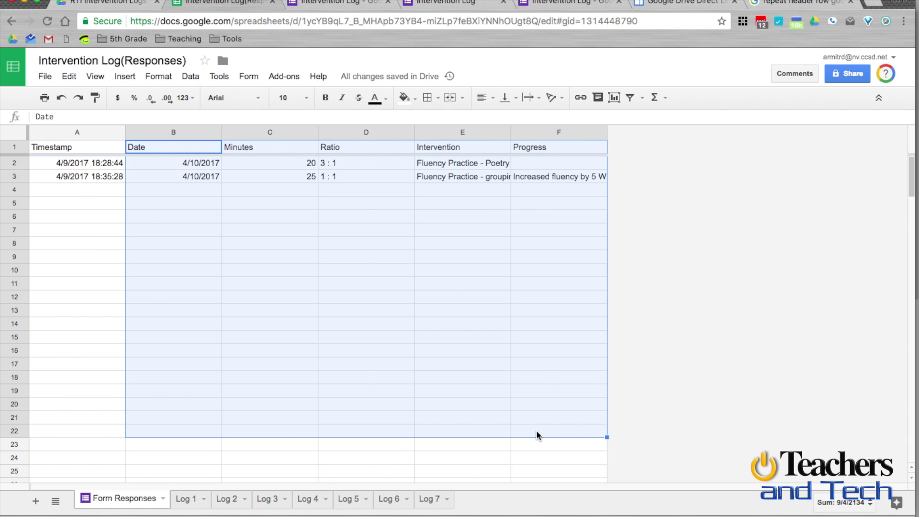
Step: Return to Log 1, inspect the reference formula in Minutes cell B8, and look through the log's rows down to the Total row
{"action": "left_click", "coordinate": [187, 503]}
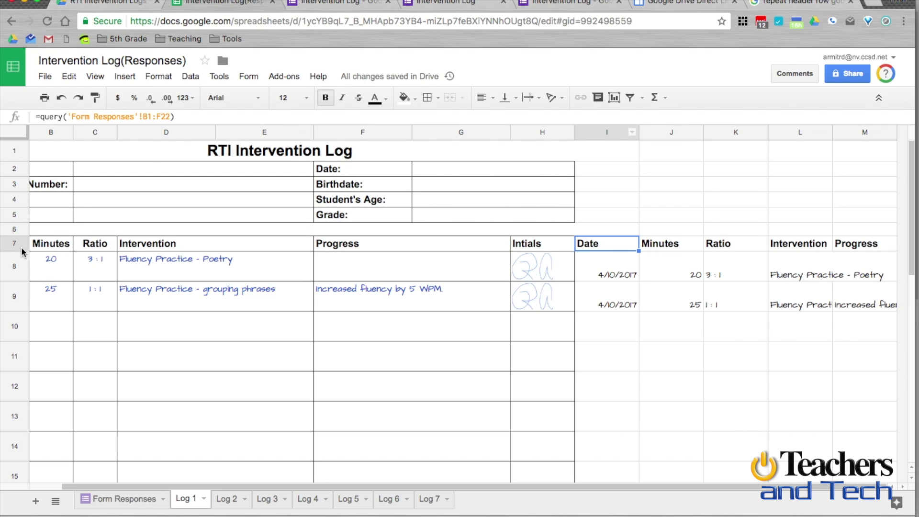
{"action": "left_click", "coordinate": [41, 273]}
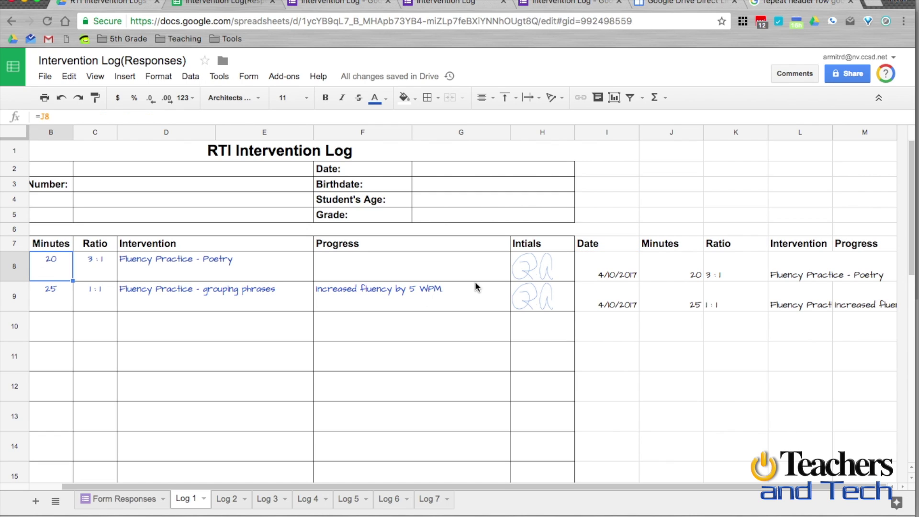
{"action": "scroll", "coordinate": [249, 285], "scroll_direction": "down", "scroll_amount": 1}
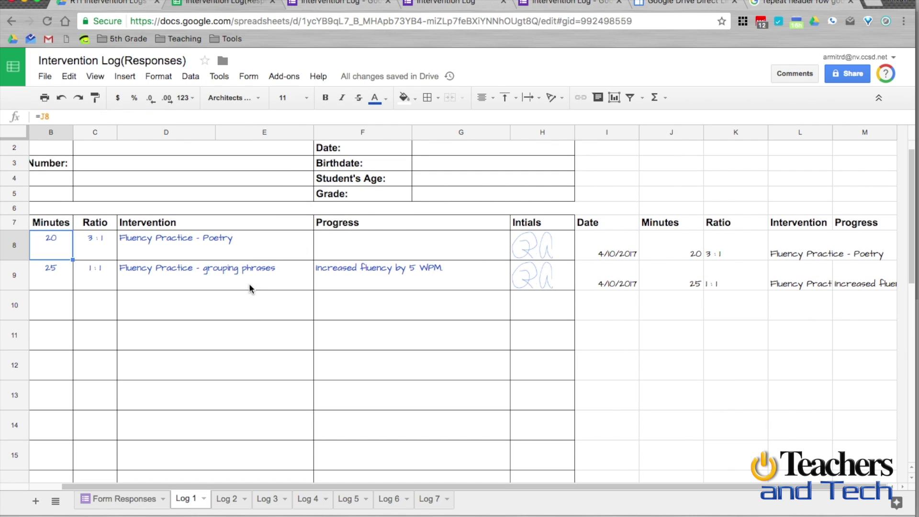
{"action": "scroll", "coordinate": [79, 392], "scroll_direction": "down", "scroll_amount": 5}
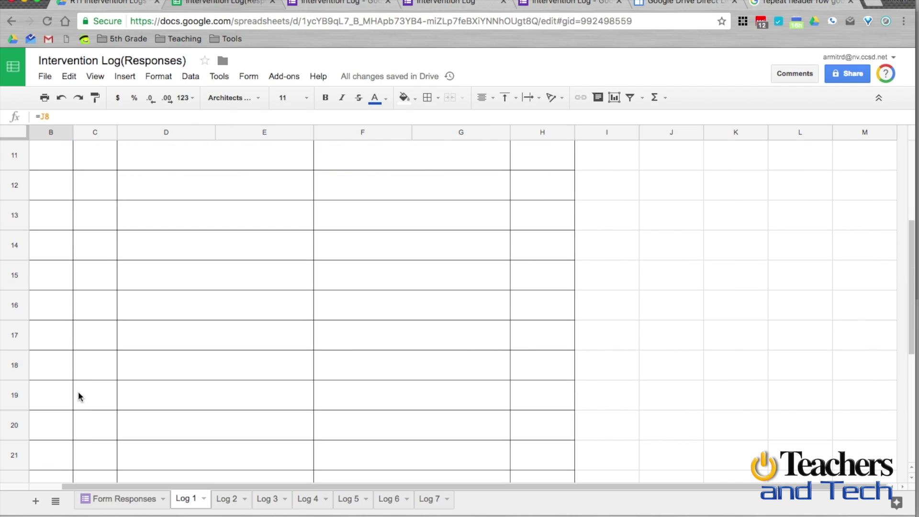
{"action": "scroll", "coordinate": [78, 396], "scroll_direction": "down", "scroll_amount": 2}
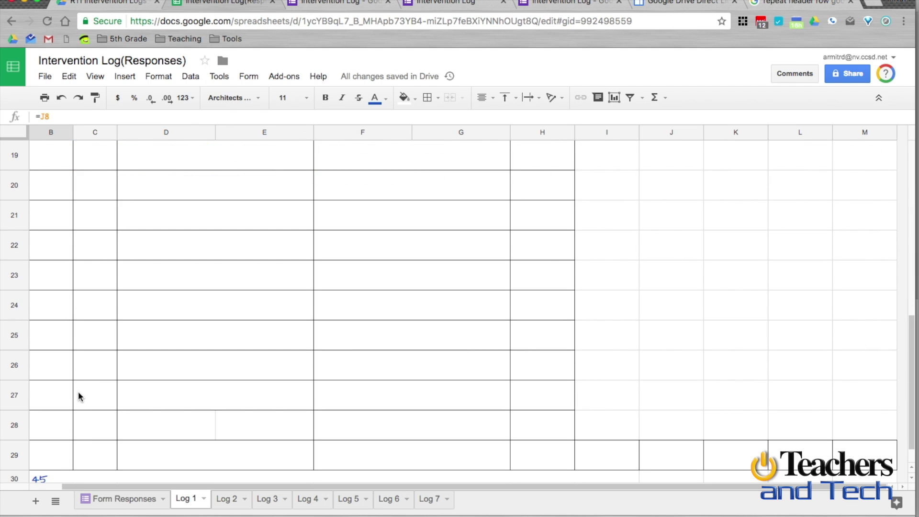
{"action": "scroll", "coordinate": [78, 391], "scroll_direction": "up", "scroll_amount": 8}
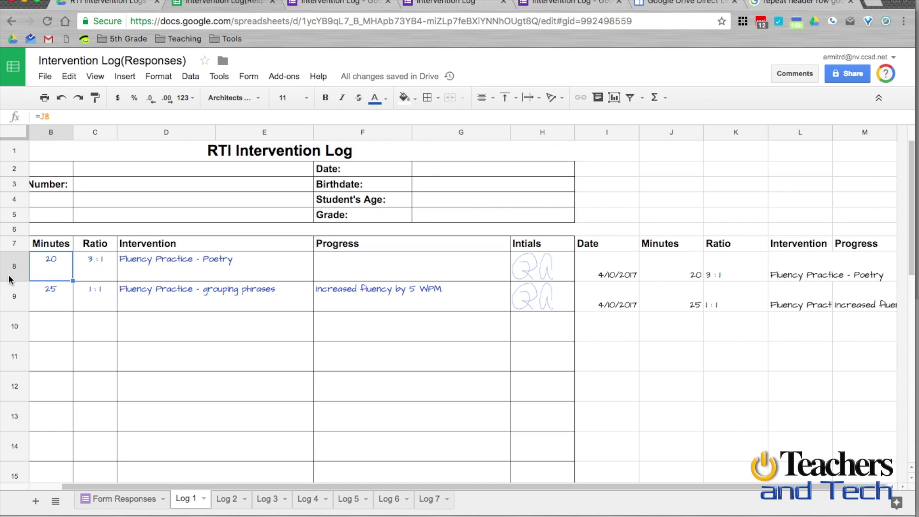
Step: Inspect the reference formulas in the first two Date cells, A8 and A9, of Log 1
{"action": "scroll", "coordinate": [35, 273], "scroll_direction": "left", "scroll_amount": 5}
{"action": "scroll", "coordinate": [34, 491], "scroll_direction": "left", "scroll_amount": 2}
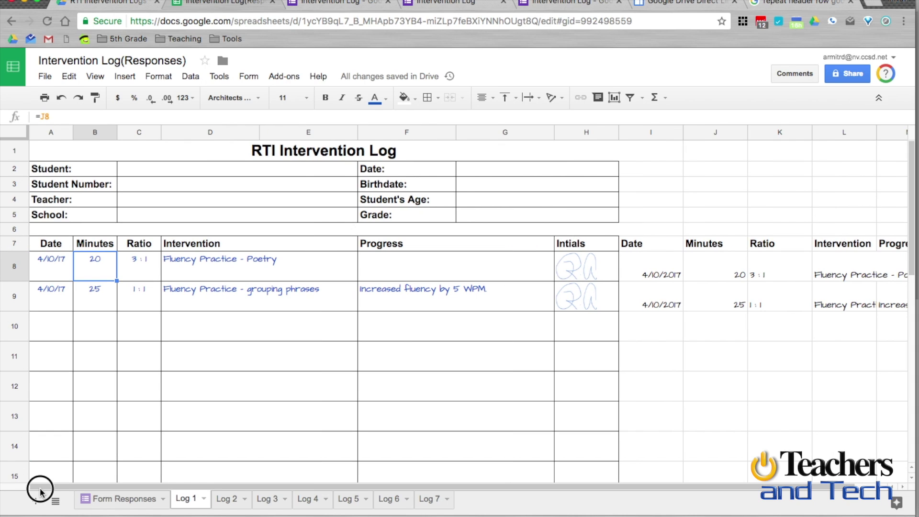
{"action": "left_click", "coordinate": [39, 269]}
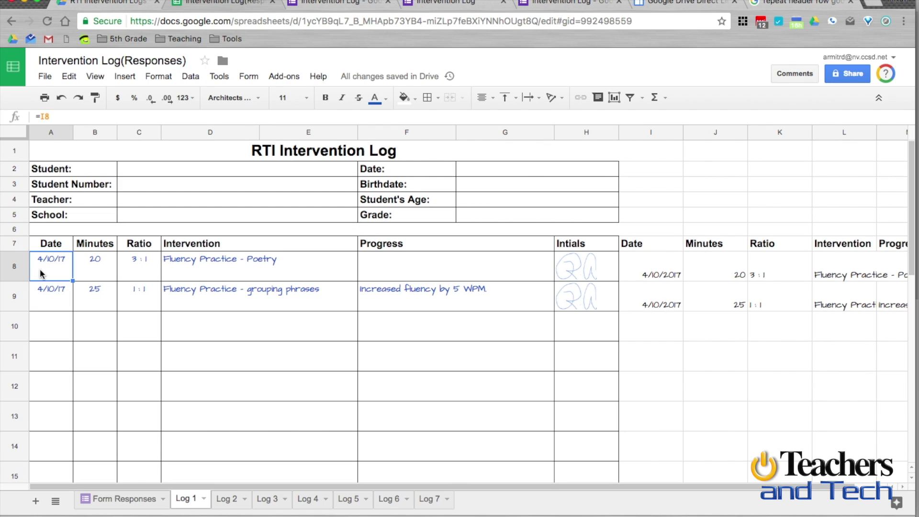
{"action": "left_click", "coordinate": [51, 301]}
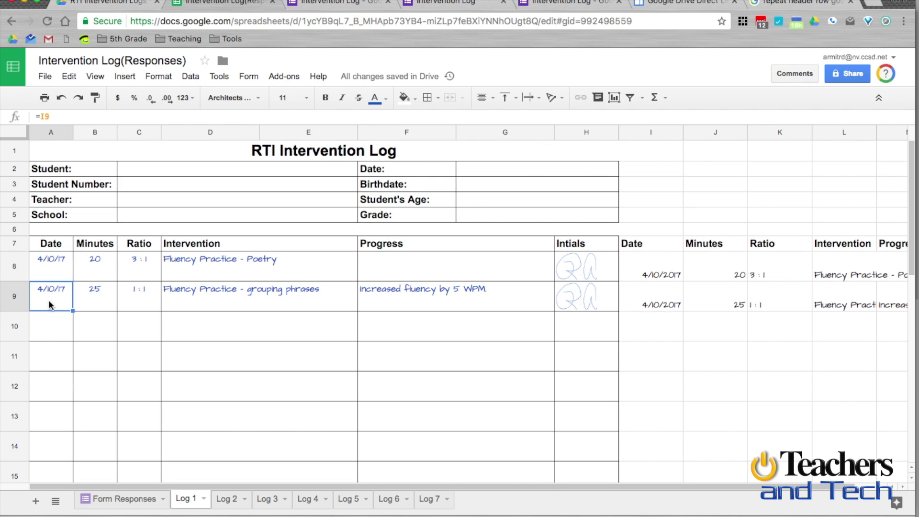
{"action": "left_click", "coordinate": [49, 256]}
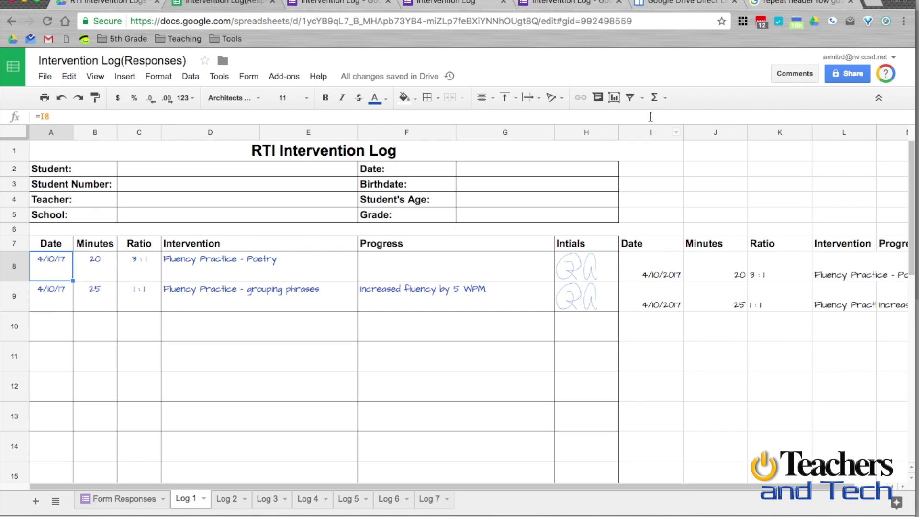
Step: Hide the helper columns I through M on the Log 1 sheet
{"action": "left_click_drag", "start_coordinate": [650, 138], "coordinate": [912, 96]}
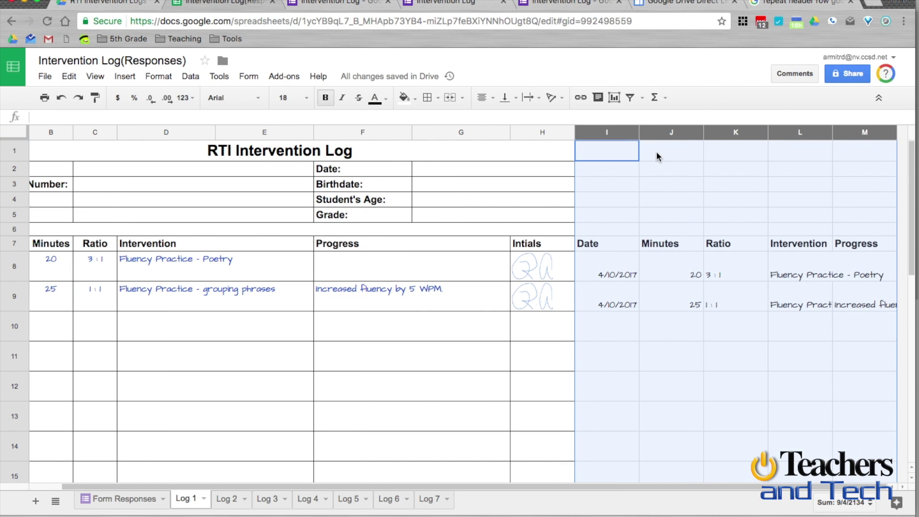
{"action": "left_click", "coordinate": [632, 132]}
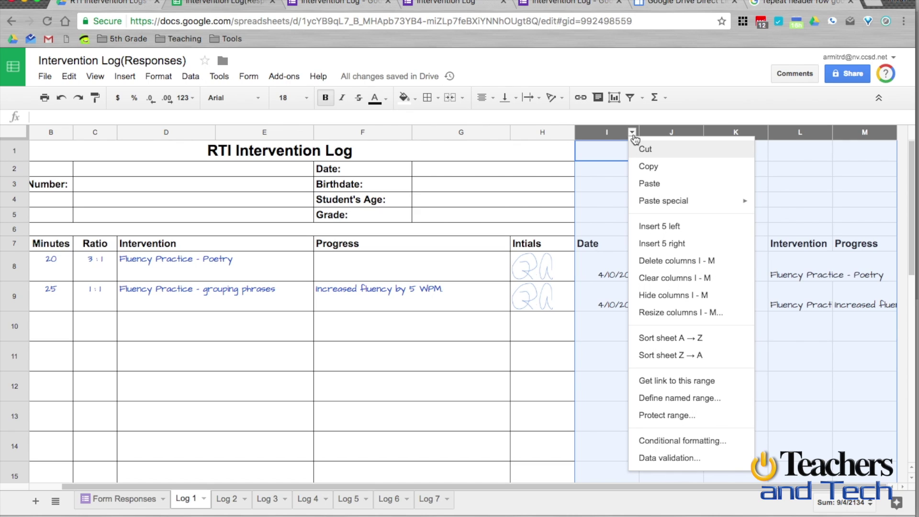
{"action": "left_click", "coordinate": [671, 295]}
{"action": "left_click", "coordinate": [417, 385]}
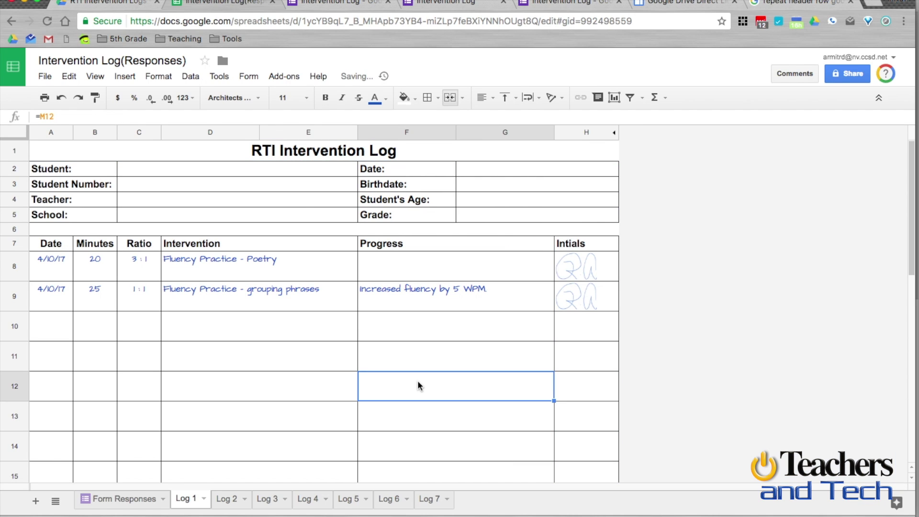
Step: Inspect the IF and IMAGE formula behind the initials picture in cell H8
{"action": "scroll", "coordinate": [165, 378], "scroll_direction": "down", "scroll_amount": 1}
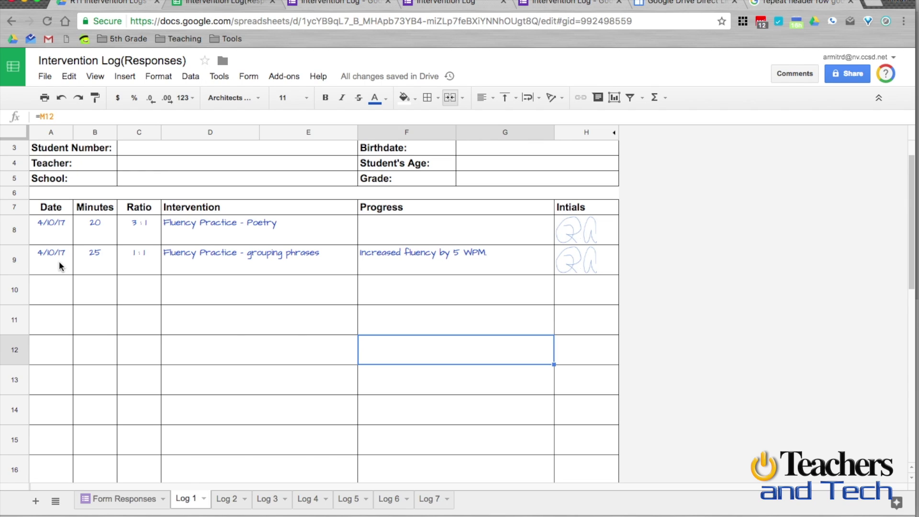
{"action": "left_click", "coordinate": [578, 227]}
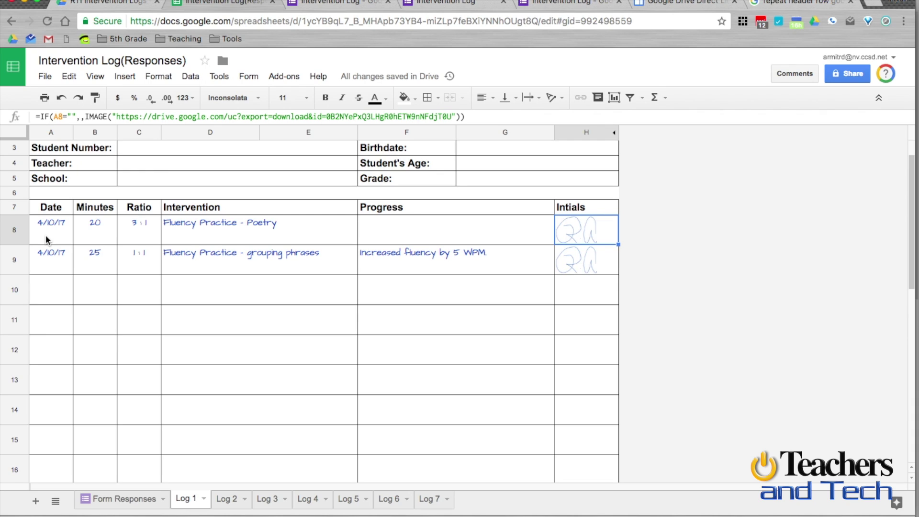
{"action": "left_click", "coordinate": [70, 117]}
Step: Switch to the RTI Intervention Logs folder in Google Drive and copy the sharing link of IMG_2046.PNG
{"action": "left_click", "coordinate": [92, 6]}
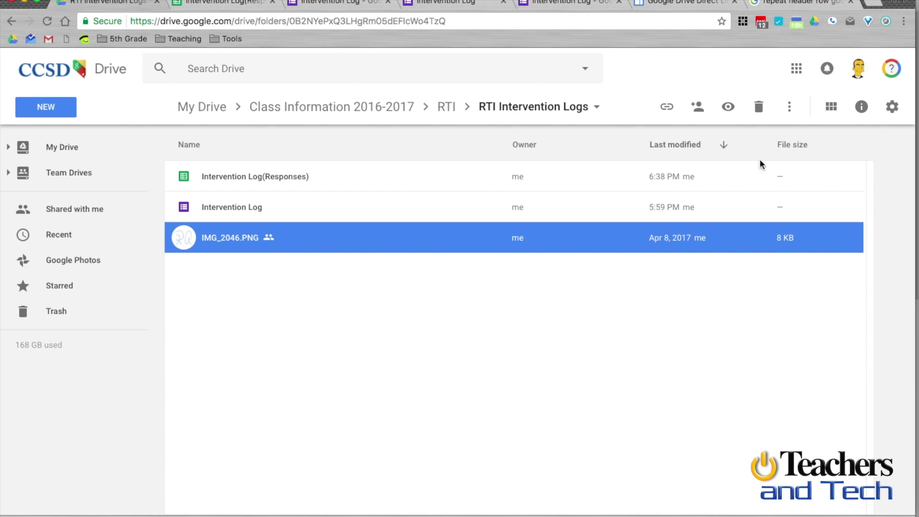
{"action": "left_click", "coordinate": [693, 109]}
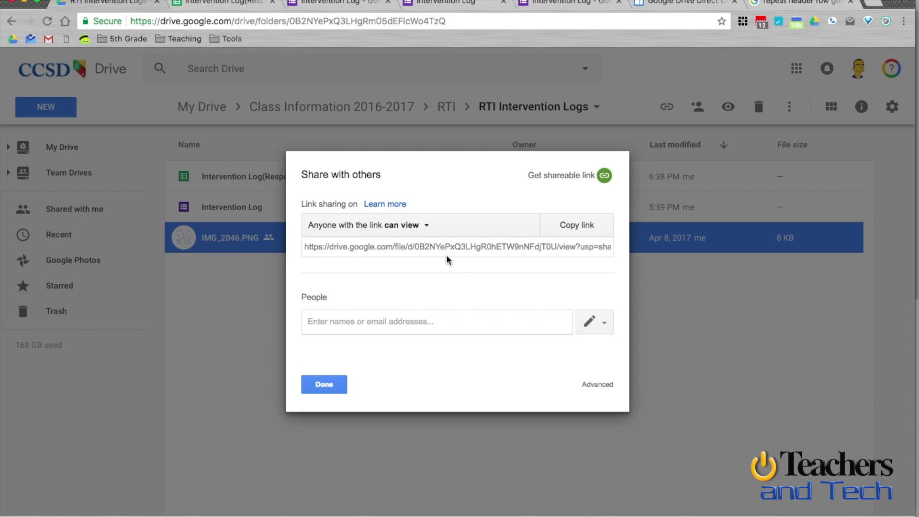
{"action": "left_click", "coordinate": [428, 251]}
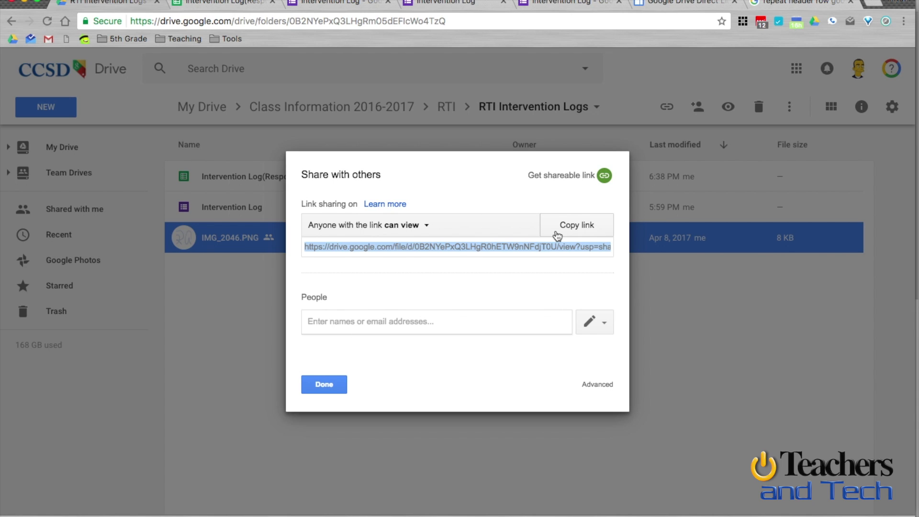
{"action": "left_click", "coordinate": [557, 234]}
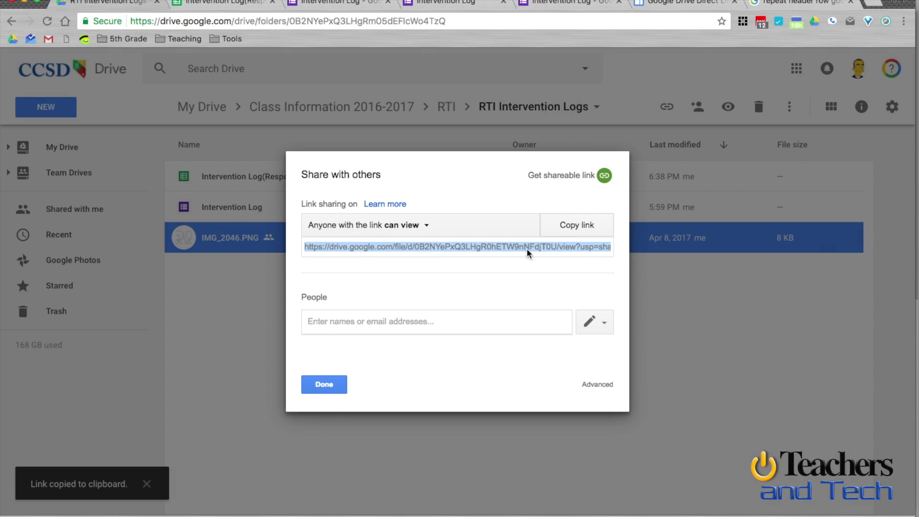
{"action": "left_click", "coordinate": [323, 389]}
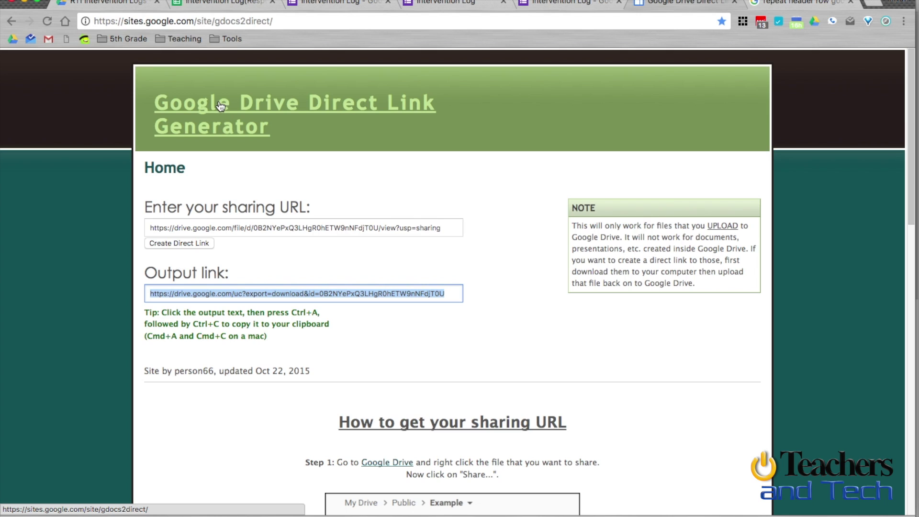
Step: In the Google Drive Direct Link Generator, paste the image's sharing URL, create the direct link, and select the output link
{"action": "left_click", "coordinate": [195, 230]}
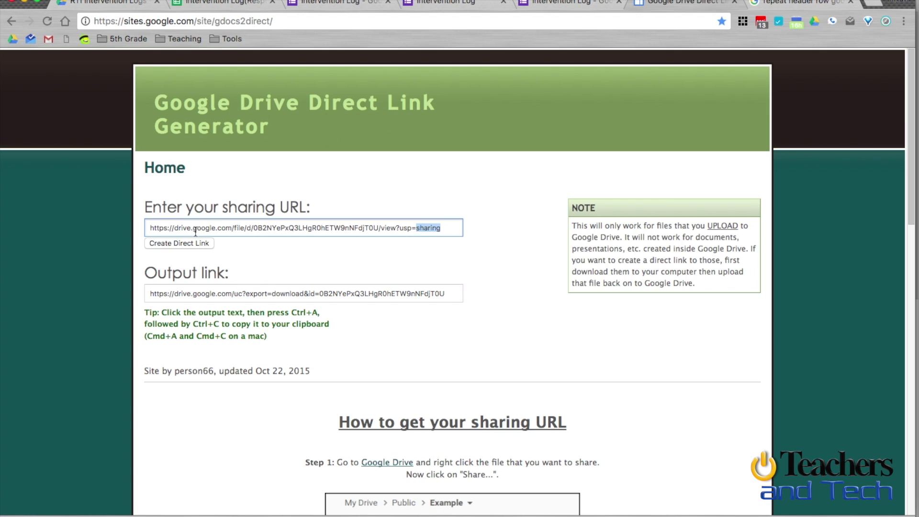
{"action": "key", "text": "super+a"}
{"action": "key", "text": "super+v"}
{"action": "left_click", "coordinate": [166, 246]}
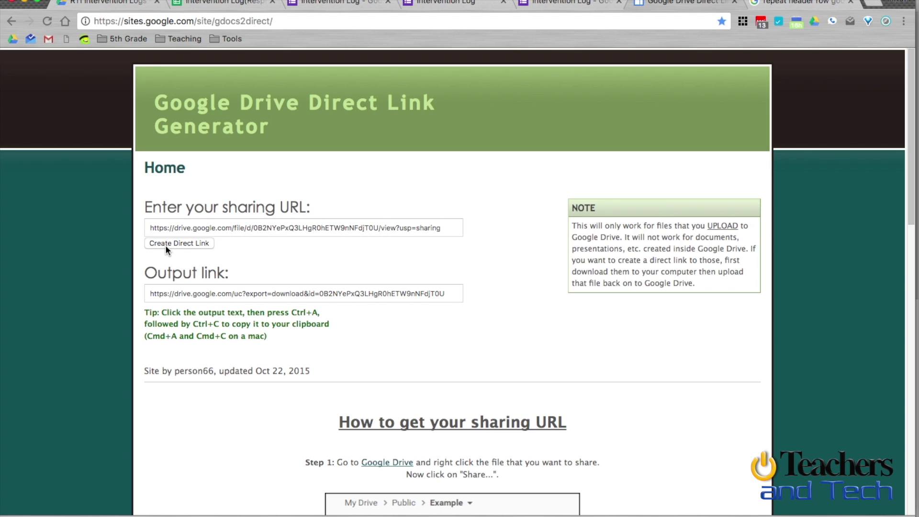
{"action": "left_click", "coordinate": [173, 298]}
{"action": "key", "text": "super+a"}
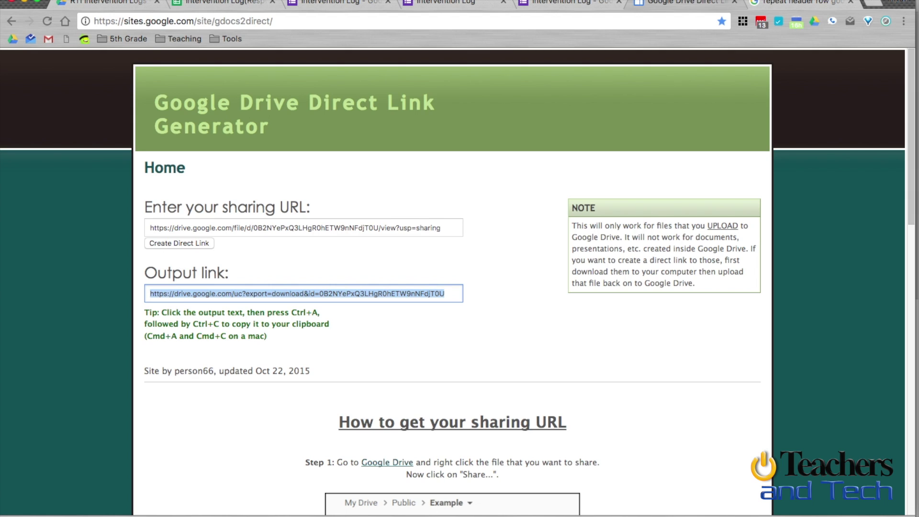
Step: Return to the Intervention Log(Responses) spreadsheet and fill the initials formula from H8 down through H29 on Log 1
{"action": "left_click", "coordinate": [202, 5]}
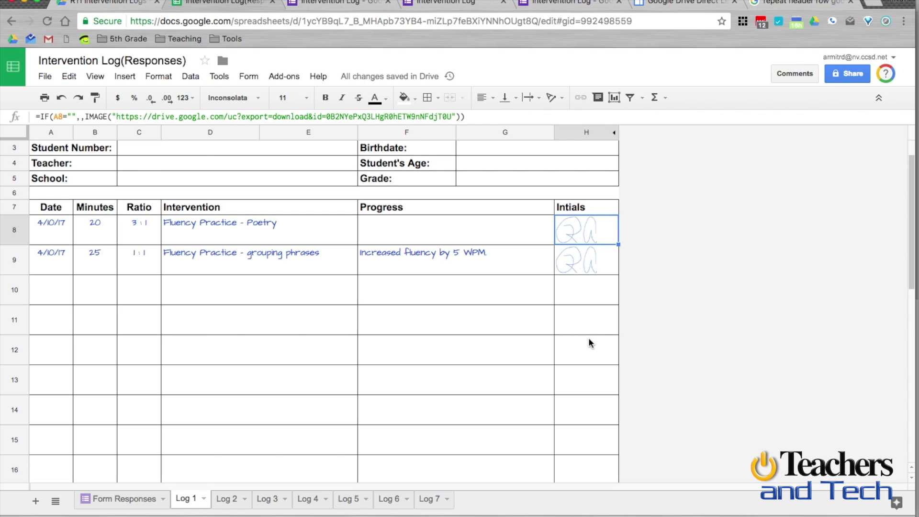
{"action": "scroll", "coordinate": [589, 341], "scroll_direction": "down", "scroll_amount": 3}
{"action": "scroll", "coordinate": [589, 341], "scroll_direction": "up", "scroll_amount": 2}
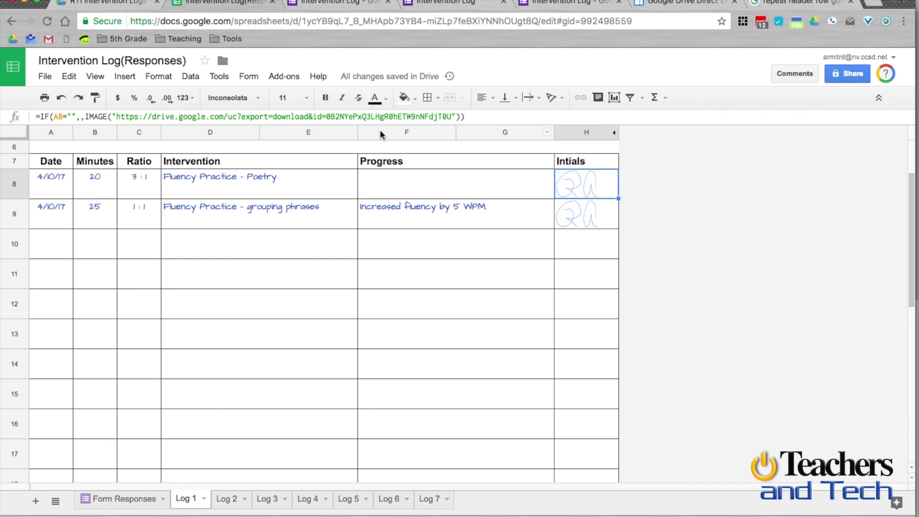
{"action": "left_click_drag", "start_coordinate": [618, 197], "coordinate": [607, 398]}
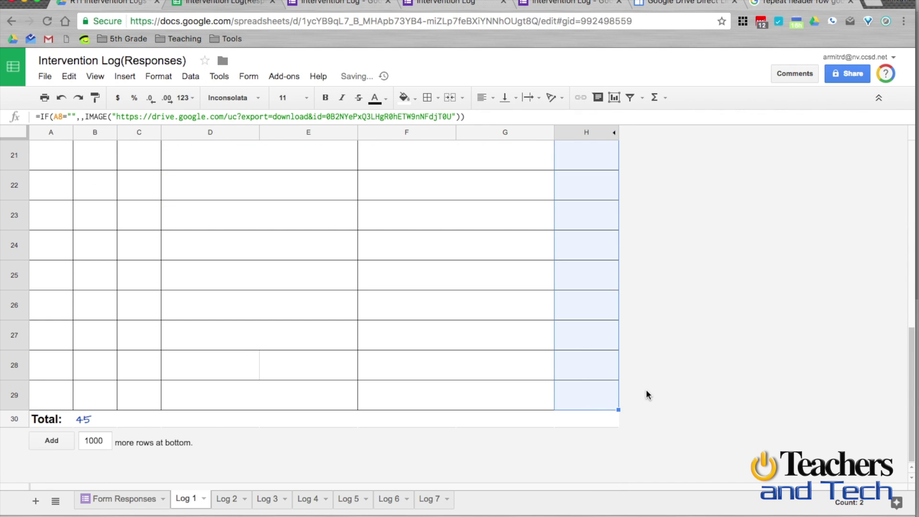
Step: Check the initials formulas in H29, H8, H9 and H10, and view Log 1 down to its Total row
{"action": "left_click", "coordinate": [582, 391]}
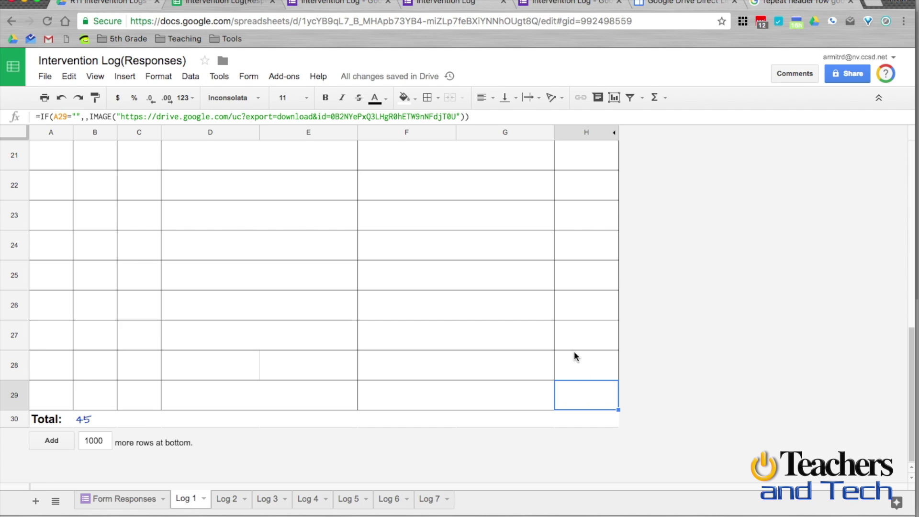
{"action": "scroll", "coordinate": [574, 352], "scroll_direction": "up", "scroll_amount": 10}
{"action": "left_click", "coordinate": [582, 266]}
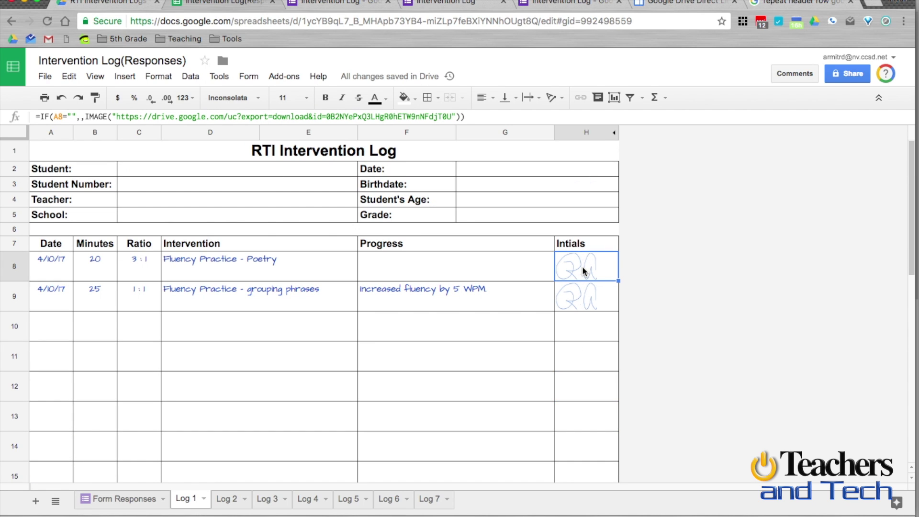
{"action": "left_click", "coordinate": [584, 295]}
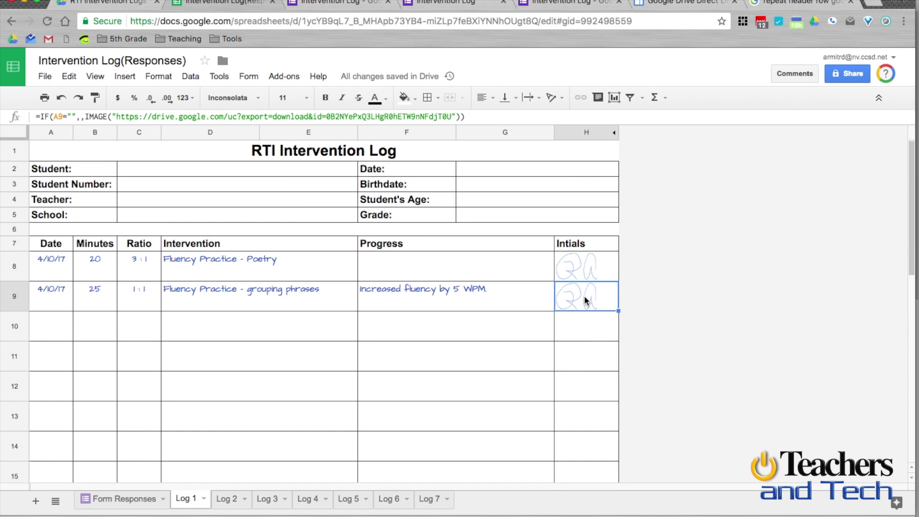
{"action": "key", "text": "Down"}
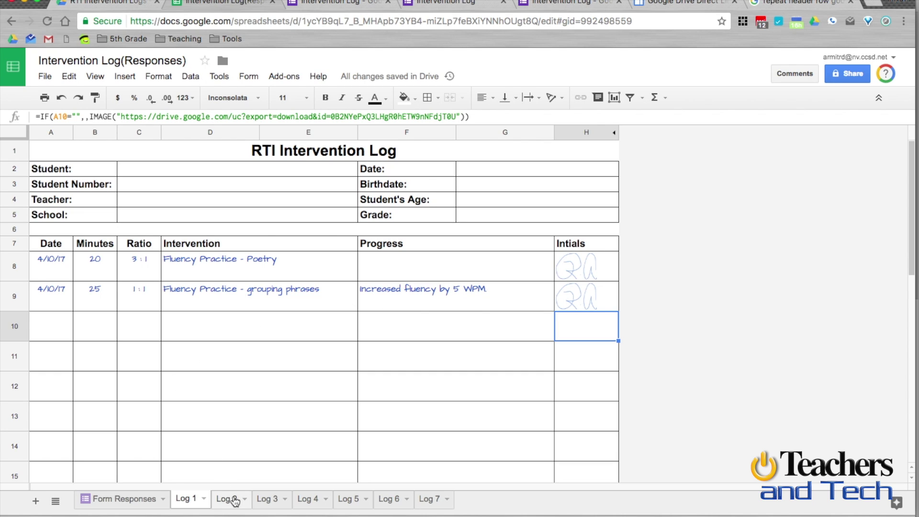
{"action": "scroll", "coordinate": [253, 269], "scroll_direction": "down", "scroll_amount": 6}
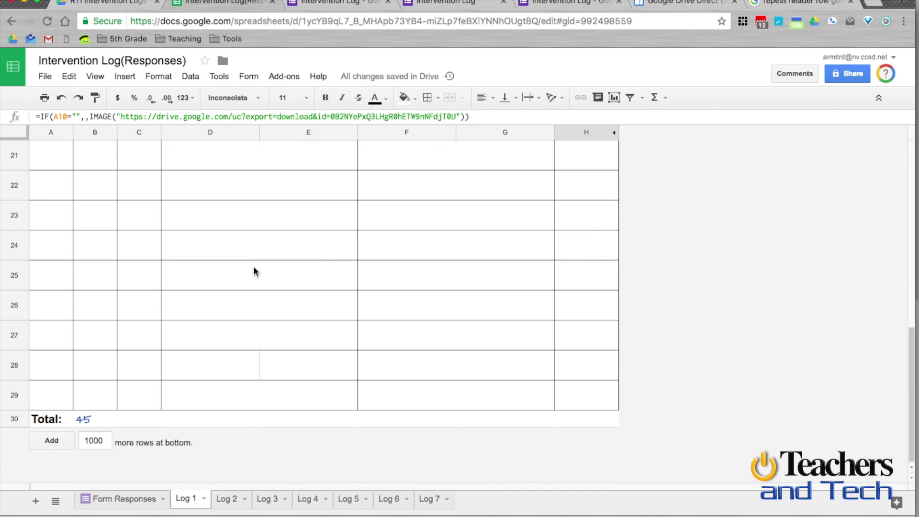
{"action": "scroll", "coordinate": [254, 270], "scroll_direction": "up", "scroll_amount": 6}
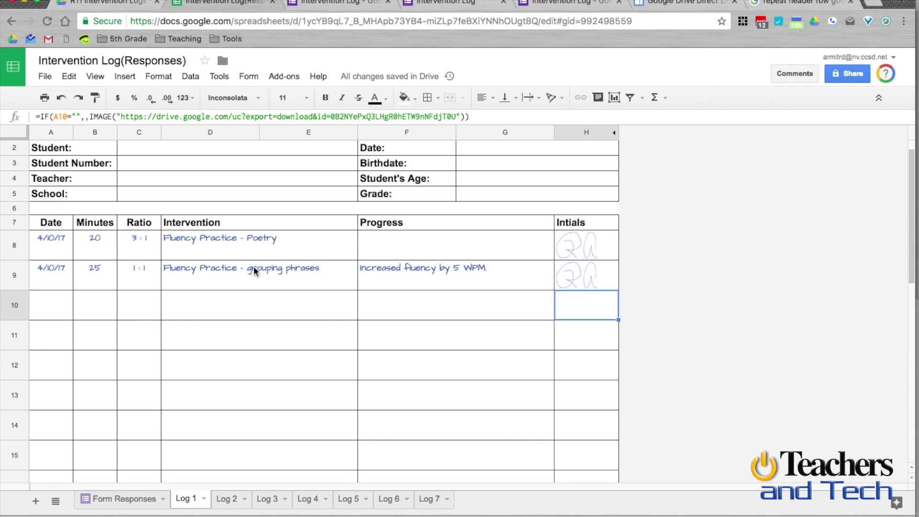
Step: Open the Log 2 sheet, inspect the query formula in cell I3, and view the log down to its Total row
{"action": "left_click", "coordinate": [224, 507]}
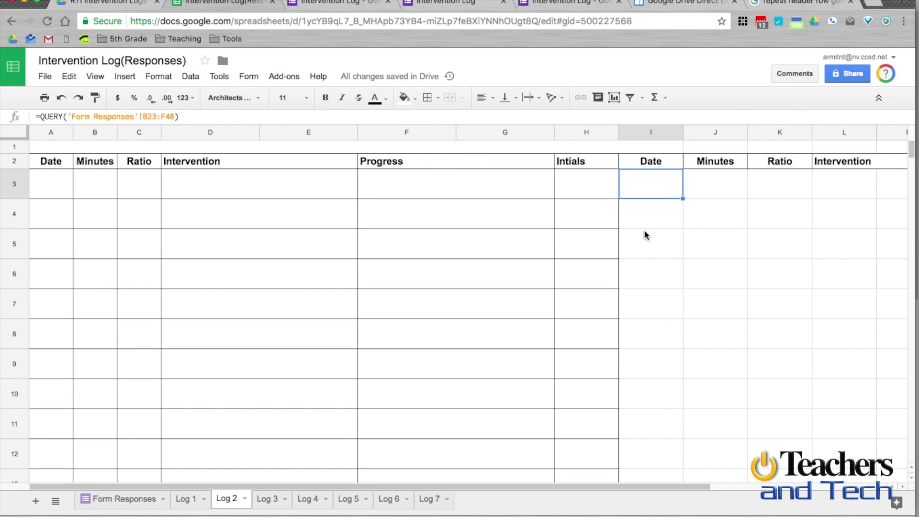
{"action": "left_click", "coordinate": [642, 233]}
{"action": "left_click", "coordinate": [639, 191]}
{"action": "scroll", "coordinate": [378, 304], "scroll_direction": "down", "scroll_amount": 5}
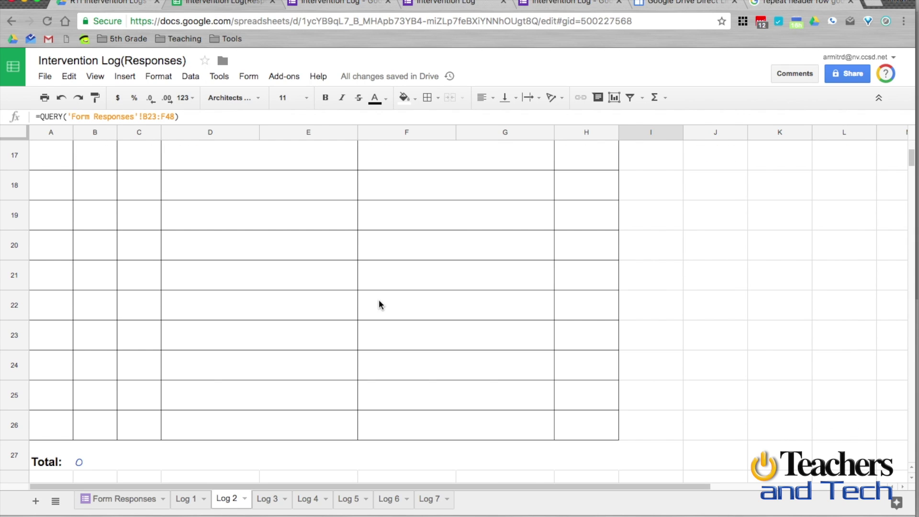
{"action": "scroll", "coordinate": [645, 199], "scroll_direction": "up", "scroll_amount": 8}
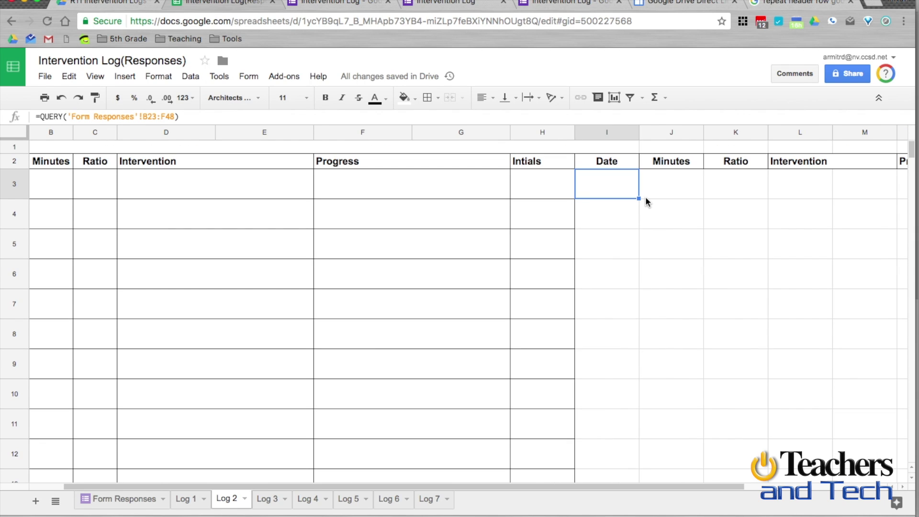
Step: Hide the helper columns I through P on the Log 2 sheet
{"action": "left_click", "coordinate": [607, 134]}
{"action": "left_click", "coordinate": [693, 281]}
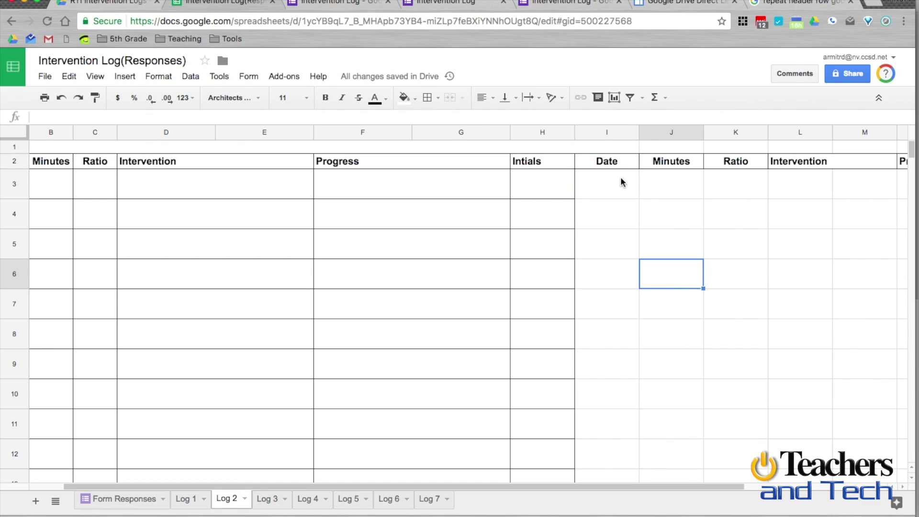
{"action": "left_click_drag", "start_coordinate": [588, 134], "coordinate": [913, 136]}
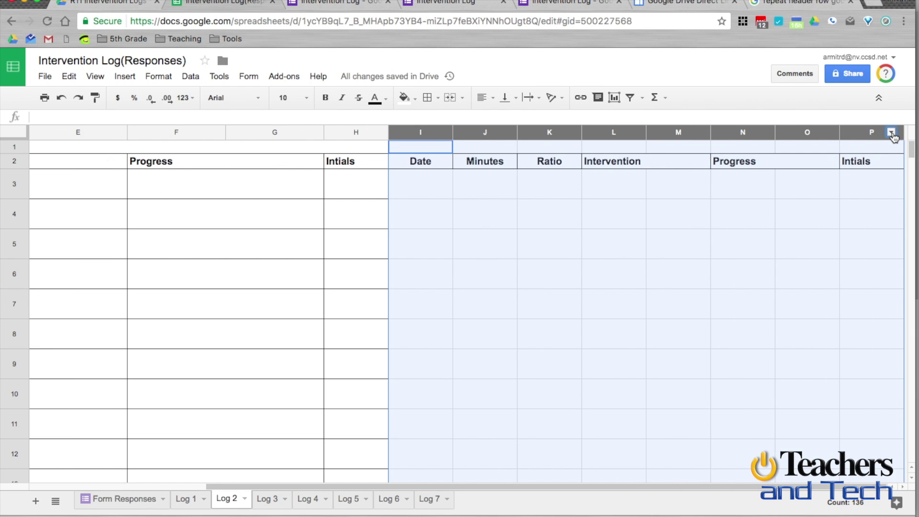
{"action": "left_click", "coordinate": [892, 134]}
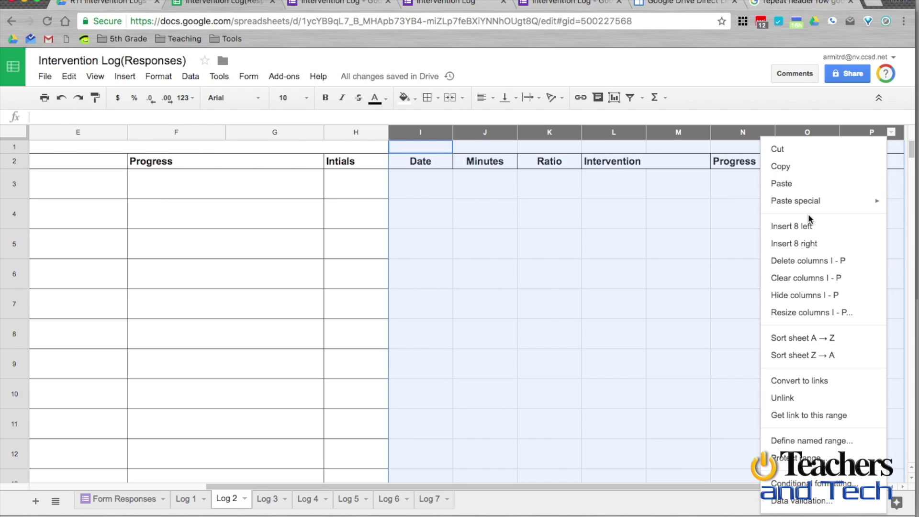
{"action": "left_click", "coordinate": [787, 295]}
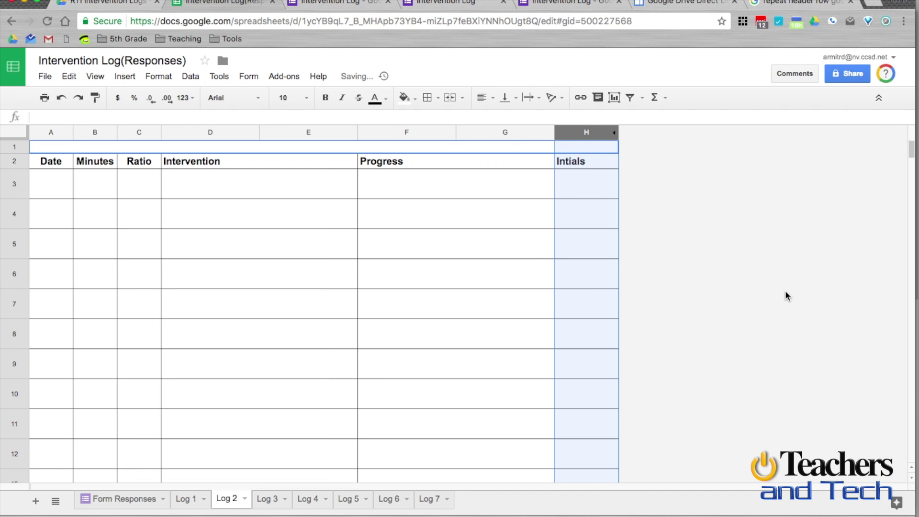
Step: Export the Log 1 sheet as a portrait, fit-to-width Letter PDF and save it to Downloads as Intervention Log(Responses) - Log 1 (3)
{"action": "left_click", "coordinate": [184, 500]}
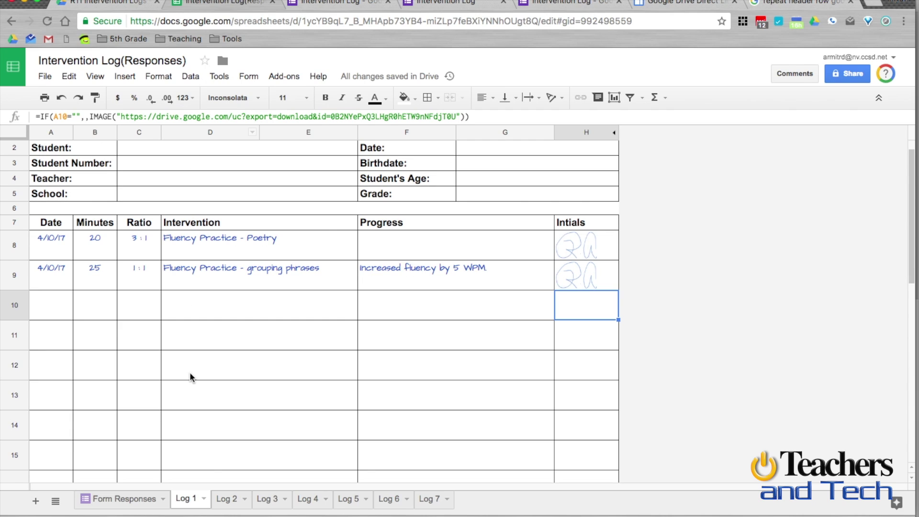
{"action": "left_click", "coordinate": [45, 76]}
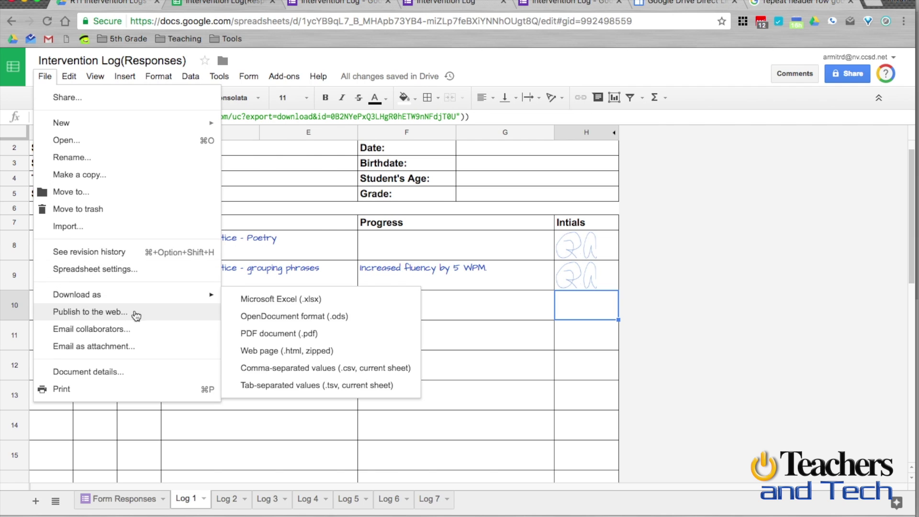
{"action": "mouse_move", "coordinate": [187, 301]}
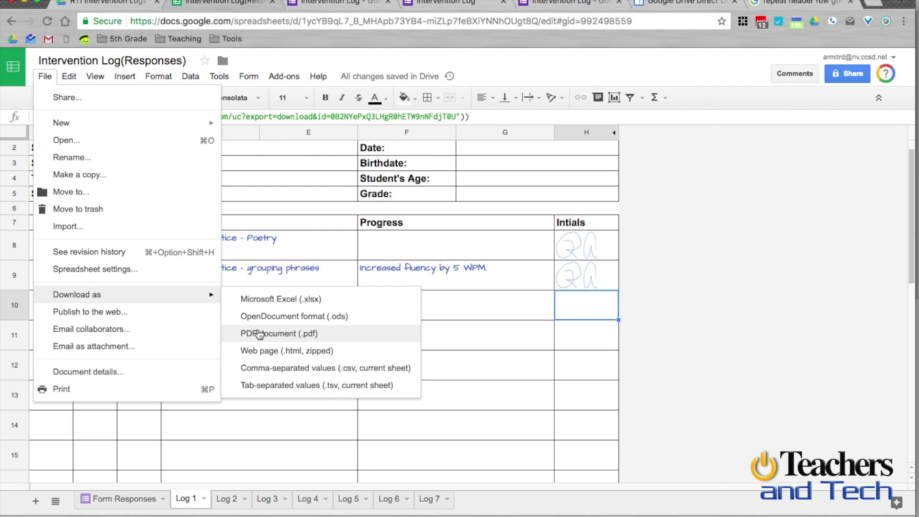
{"action": "left_click", "coordinate": [258, 334]}
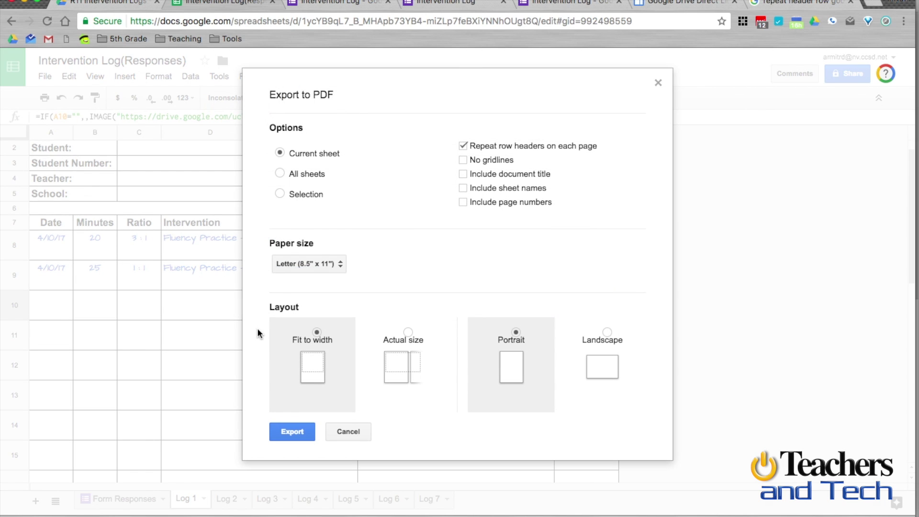
{"action": "left_click", "coordinate": [293, 432]}
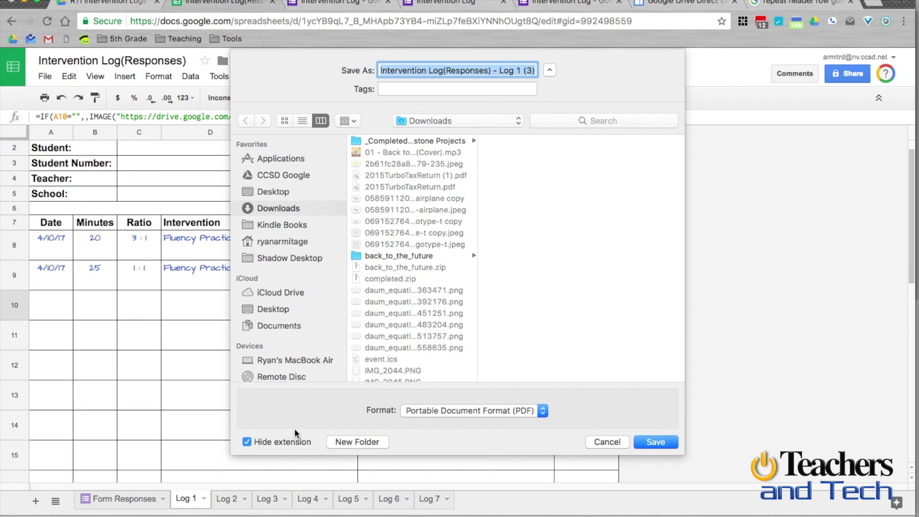
{"action": "left_click", "coordinate": [655, 442]}
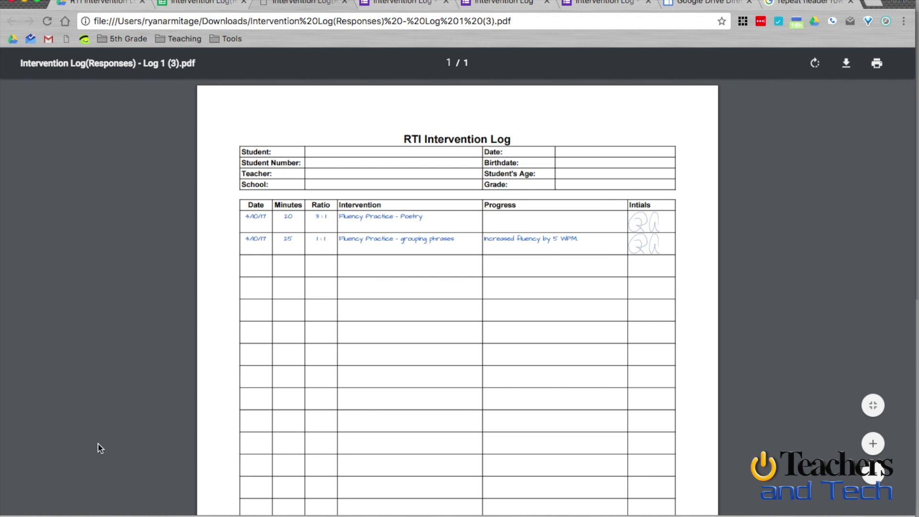
Step: Review the exported Log 1 PDF from its heading and initialed entries down to the Total row
{"action": "scroll", "coordinate": [154, 340], "scroll_direction": "down", "scroll_amount": 2}
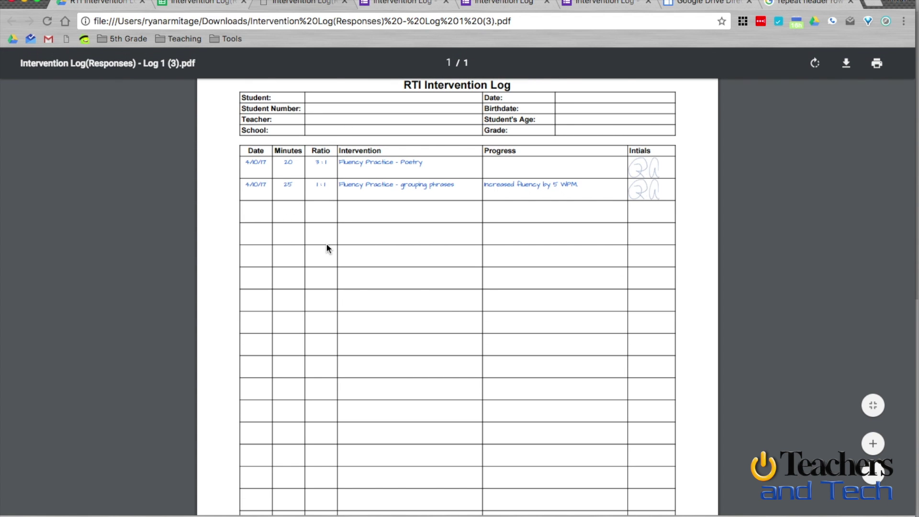
{"action": "scroll", "coordinate": [327, 247], "scroll_direction": "down", "scroll_amount": 5}
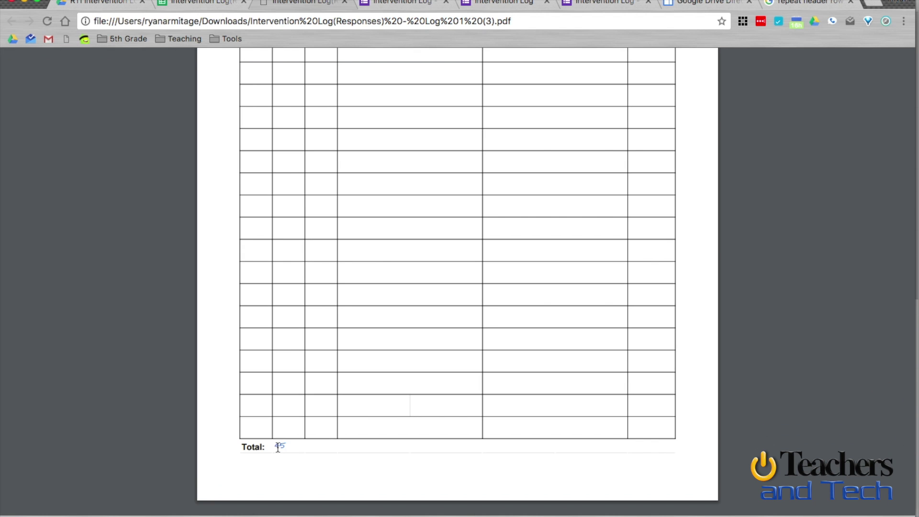
{"action": "scroll", "coordinate": [278, 447], "scroll_direction": "up", "scroll_amount": 4}
{"action": "scroll", "coordinate": [279, 451], "scroll_direction": "down", "scroll_amount": 5}
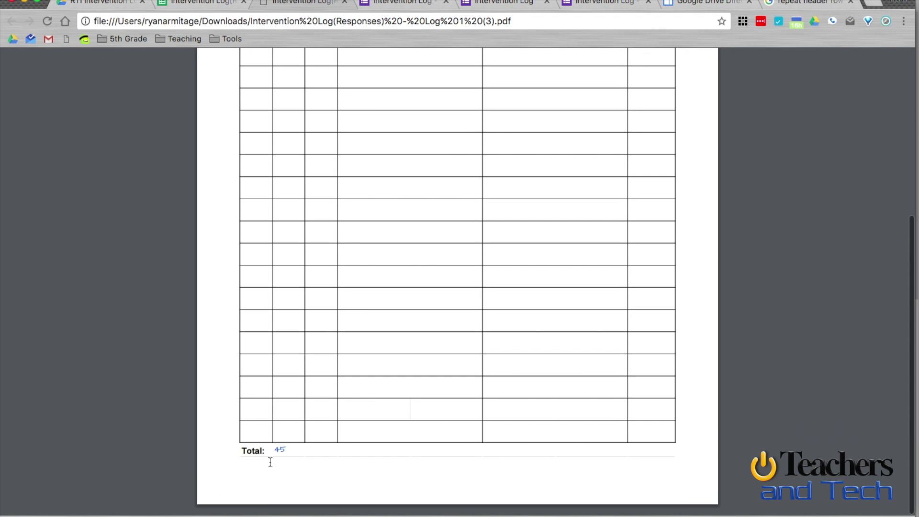
{"action": "scroll", "coordinate": [270, 462], "scroll_direction": "up", "scroll_amount": 5}
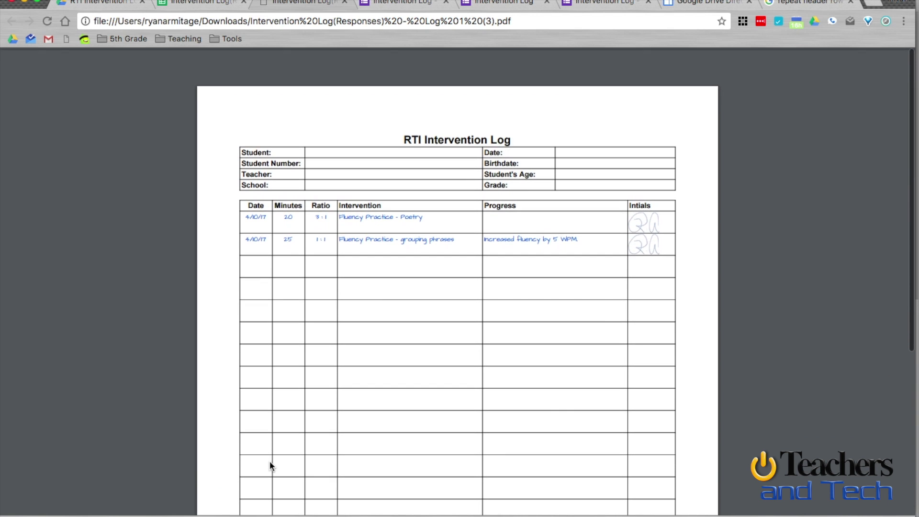
{"action": "scroll", "coordinate": [271, 466], "scroll_direction": "down", "scroll_amount": 5}
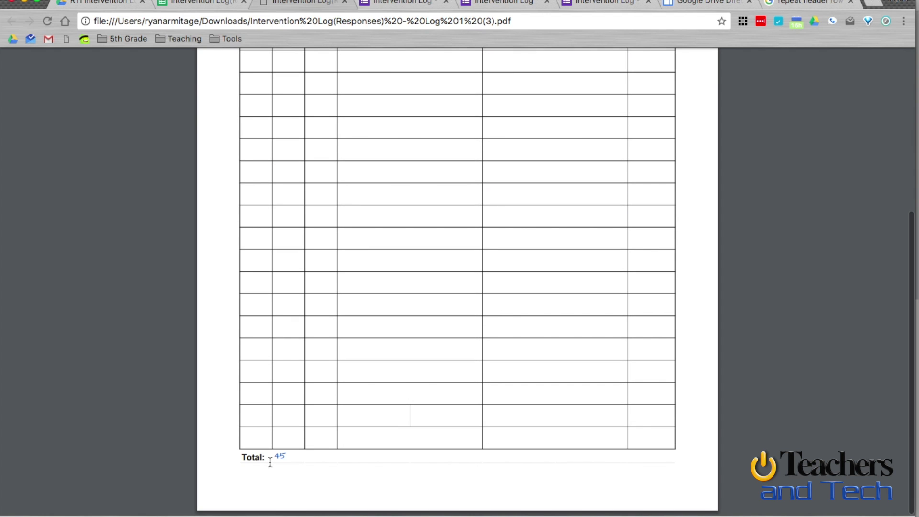
Step: Return to the Intervention Log(Responses) spreadsheet and change Log 1's total formula in B30 to =SUM(B8:B29)
{"action": "left_click", "coordinate": [206, 5]}
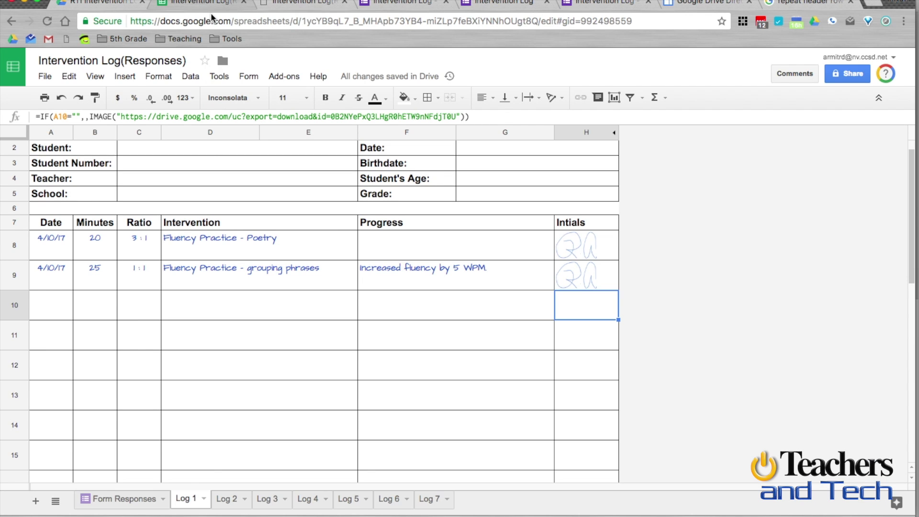
{"action": "scroll", "coordinate": [177, 258], "scroll_direction": "down", "scroll_amount": 10}
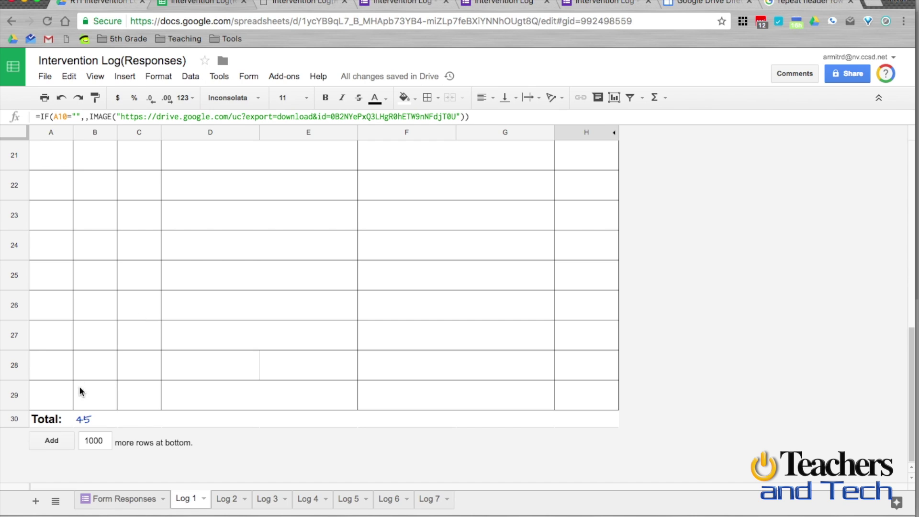
{"action": "left_click", "coordinate": [79, 424]}
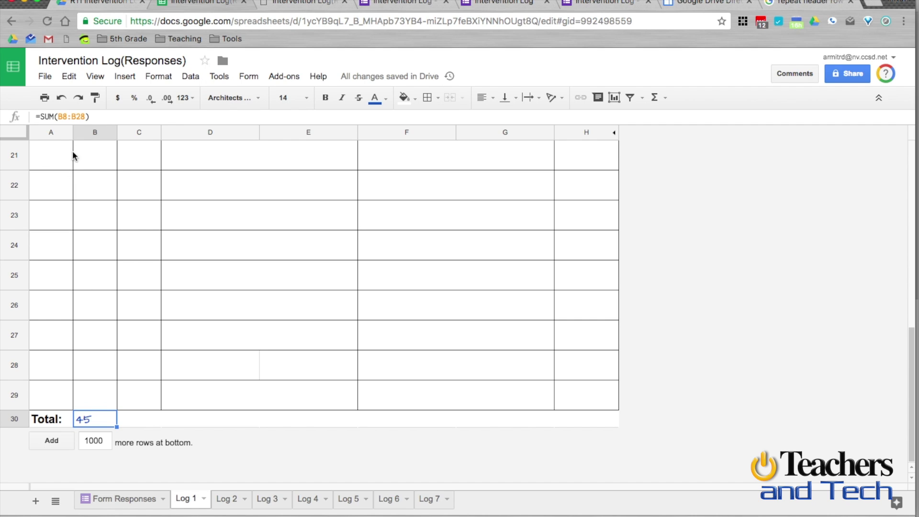
{"action": "left_click", "coordinate": [86, 116]}
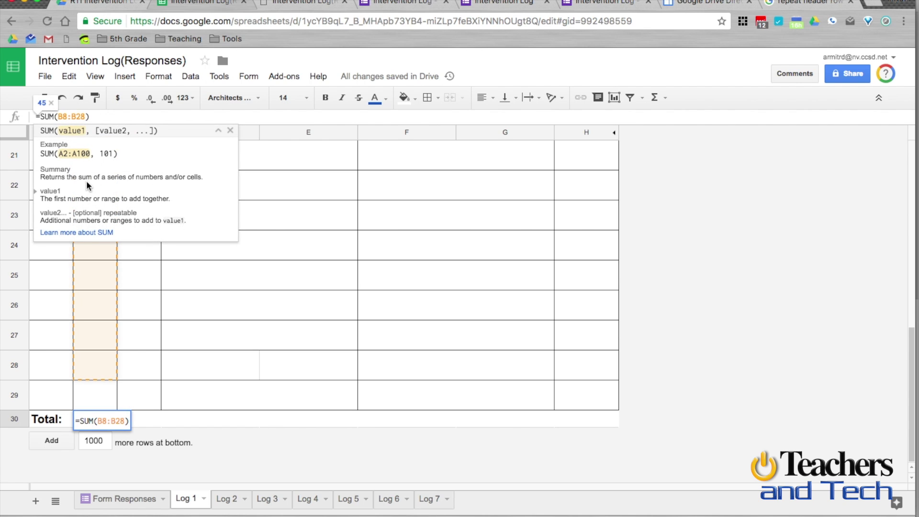
{"action": "key", "text": "BackSpace"}
{"action": "type", "text": "9"}
{"action": "key", "text": "Return"}
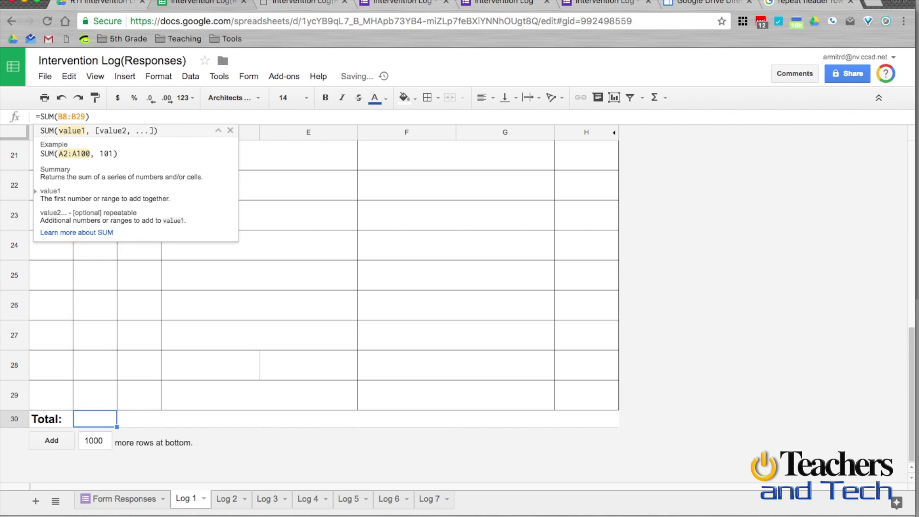
{"action": "scroll", "coordinate": [141, 201], "scroll_direction": "up", "scroll_amount": 10}
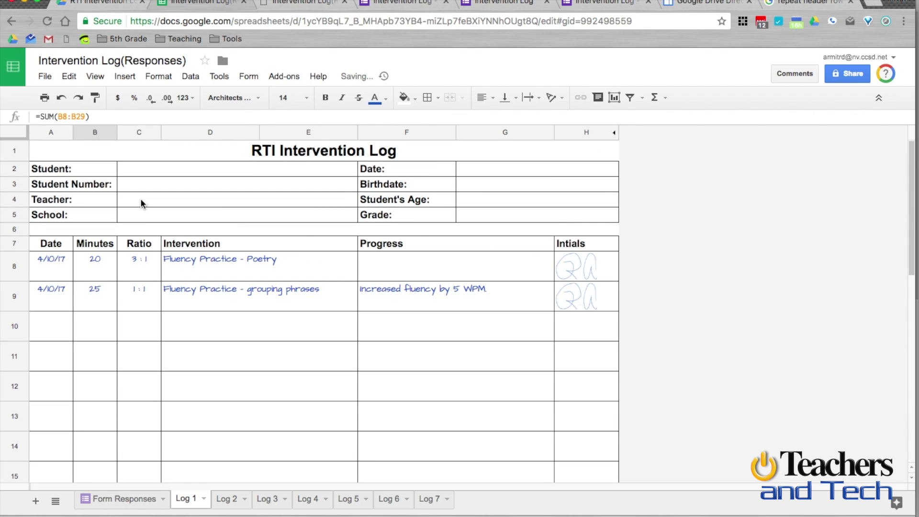